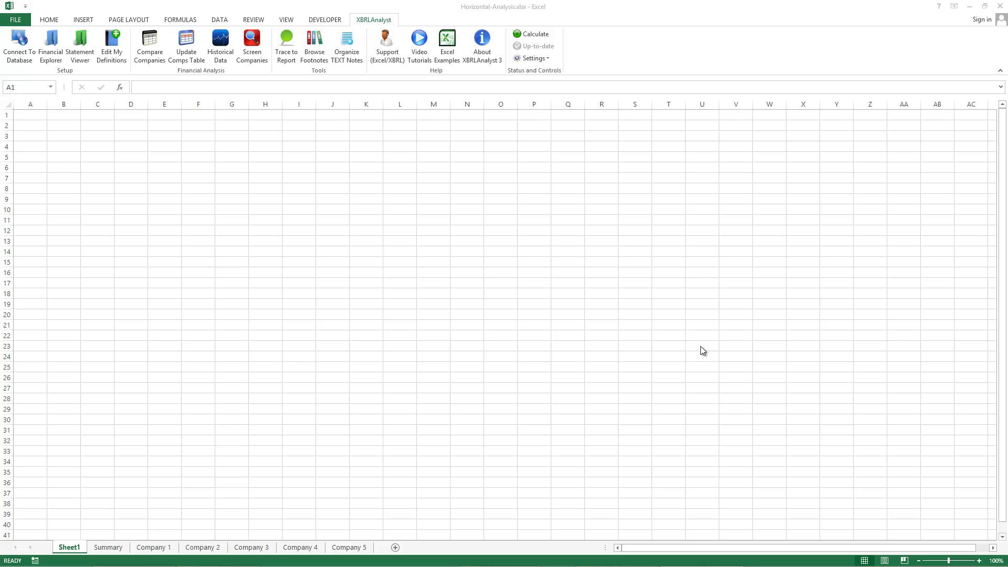
Find Solera Holdings by name in Financial Explorer and list its XBRL filings.
{"action": "left_click", "coordinate": [50, 49]}
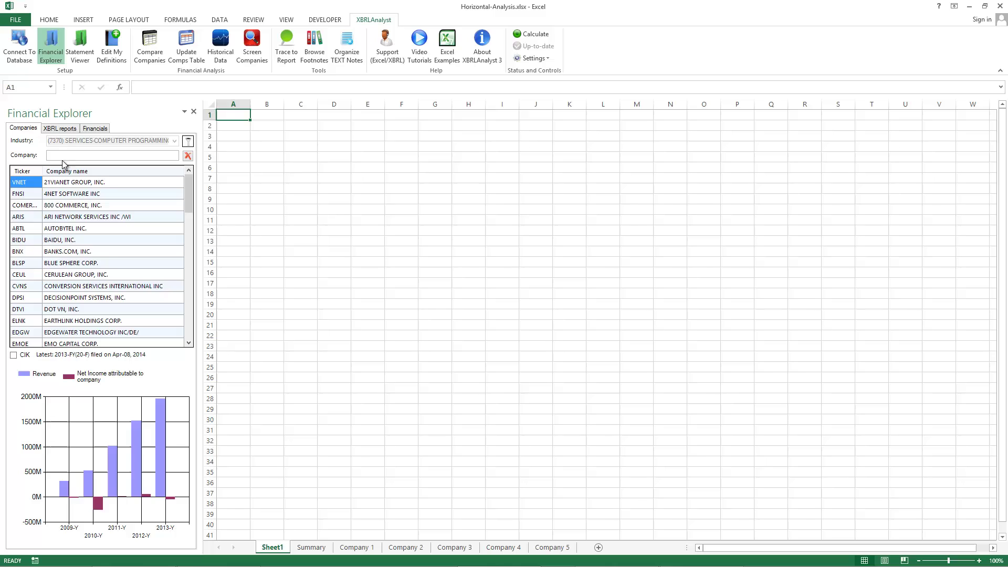
{"action": "left_click", "coordinate": [66, 155]}
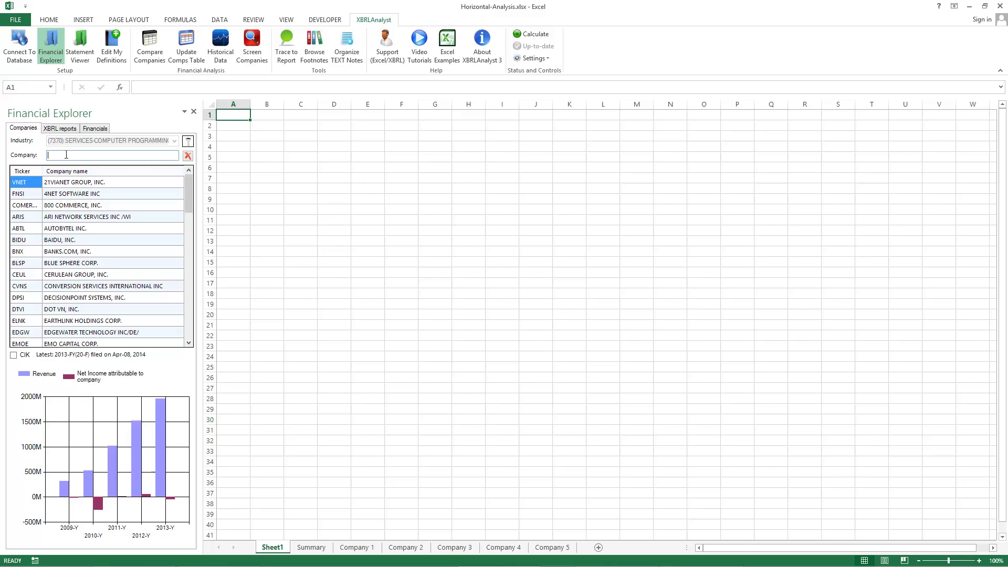
{"action": "type", "text": "sol"}
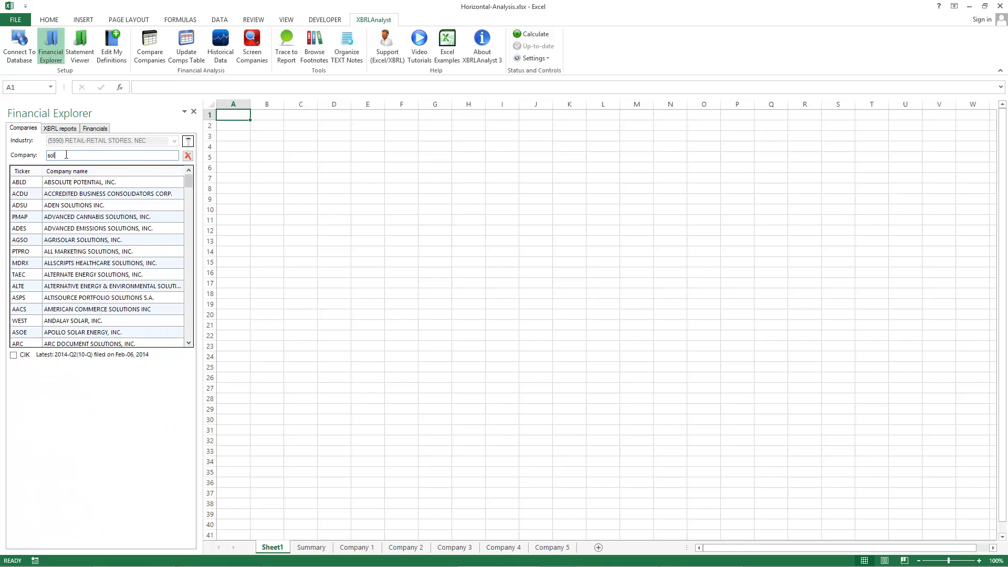
{"action": "type", "text": "ersa"}
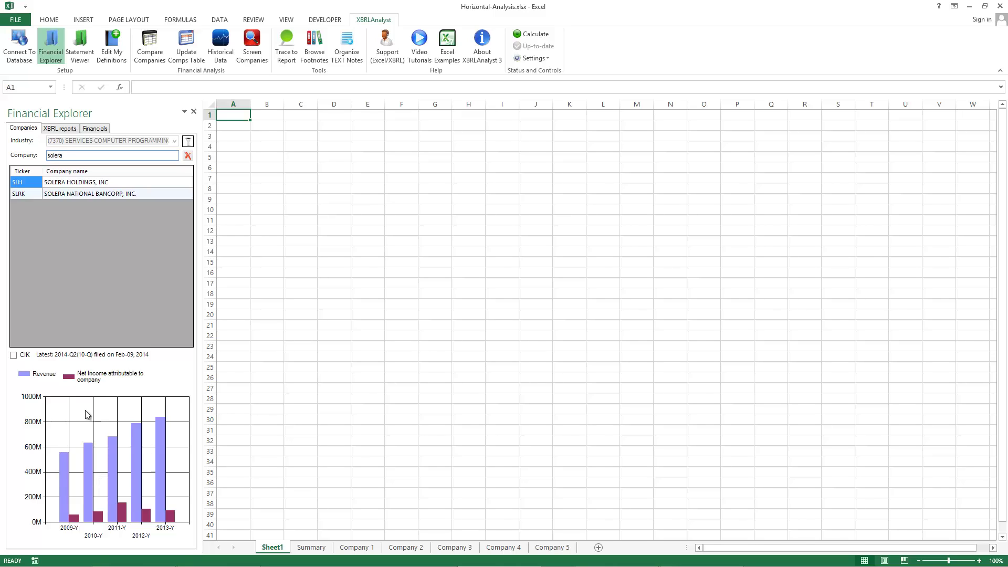
Select Solera's 2011 Q1 10-Q and its Basis of Presentation note.
{"action": "left_click", "coordinate": [58, 128]}
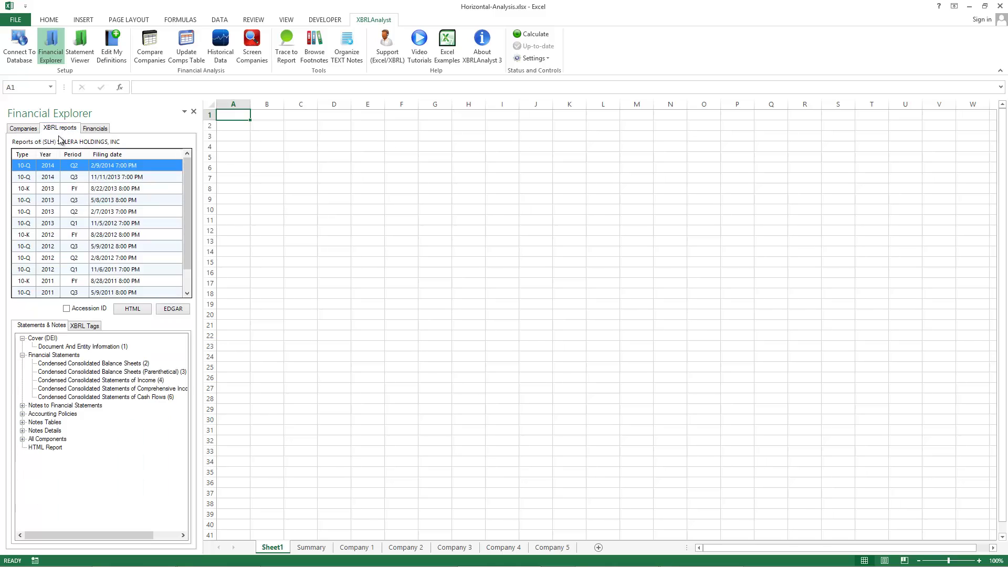
{"action": "mouse_move", "coordinate": [188, 200]}
{"action": "left_mouse_down"}
{"action": "mouse_move", "coordinate": [186, 233]}
{"action": "mouse_move", "coordinate": [186, 183]}
{"action": "left_mouse_up"}
{"action": "left_click_drag", "start_coordinate": [186, 257], "coordinate": [96, 284]}
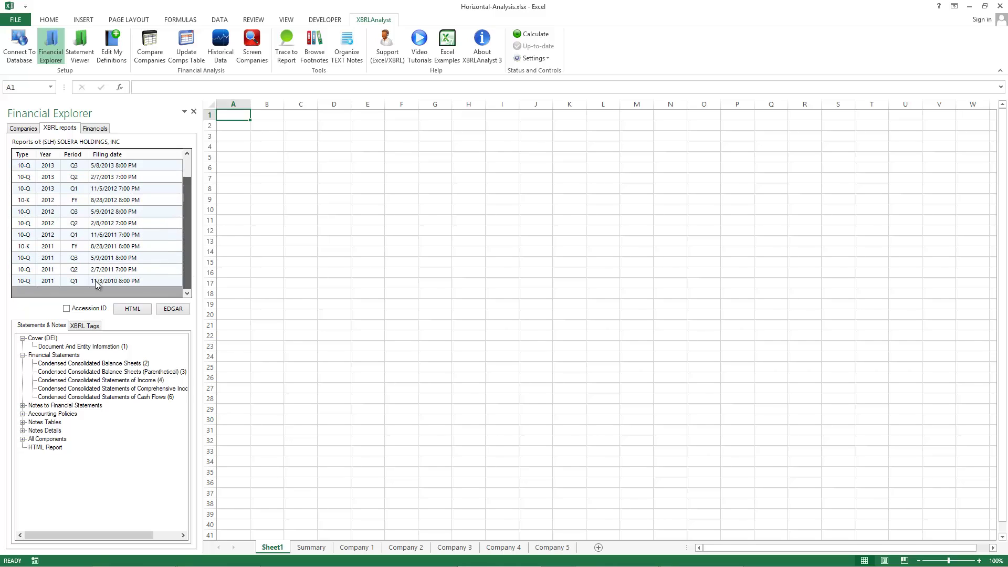
{"action": "left_click", "coordinate": [47, 282]}
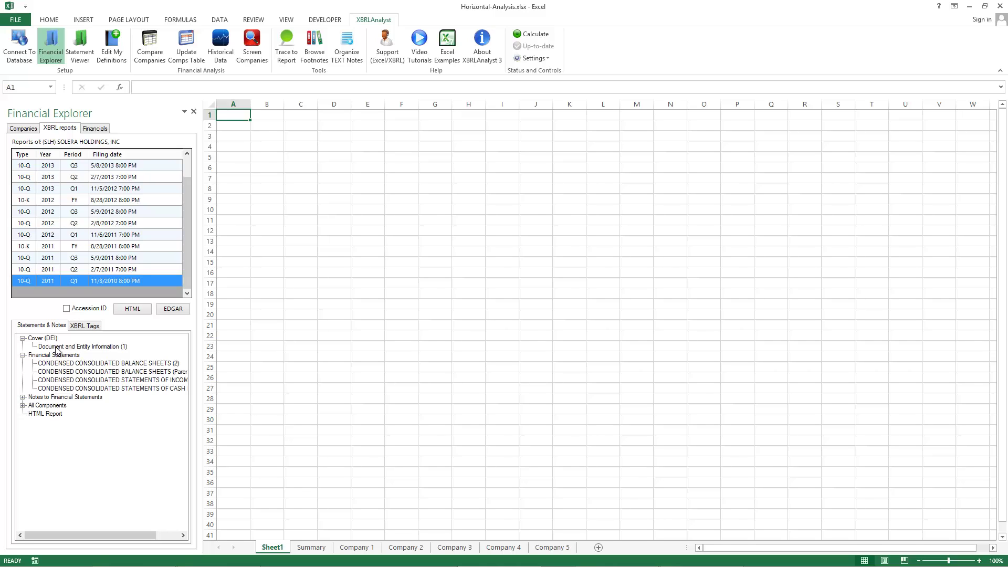
{"action": "left_click", "coordinate": [22, 397]}
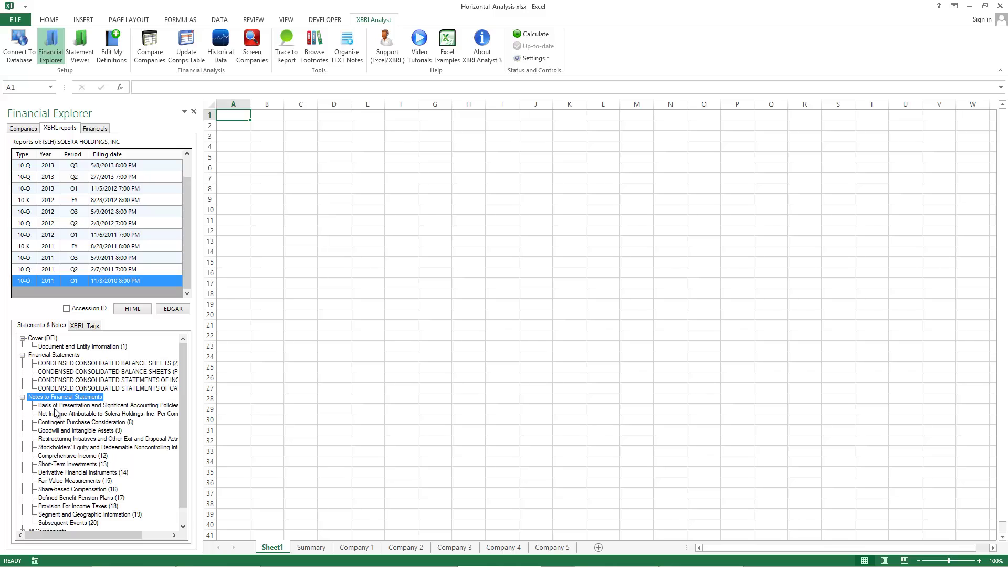
{"action": "left_click", "coordinate": [54, 408]}
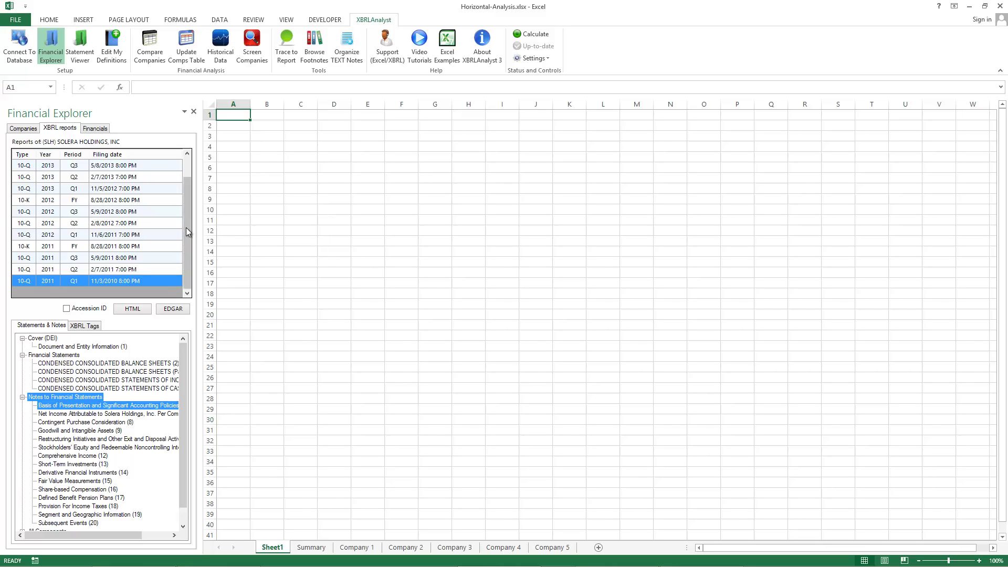
{"action": "scroll", "coordinate": [173, 225], "scroll_direction": "up", "scroll_amount": 1}
Switch to the 2014 Q2 10-Q and expand its Notes Details section.
{"action": "left_click", "coordinate": [63, 167]}
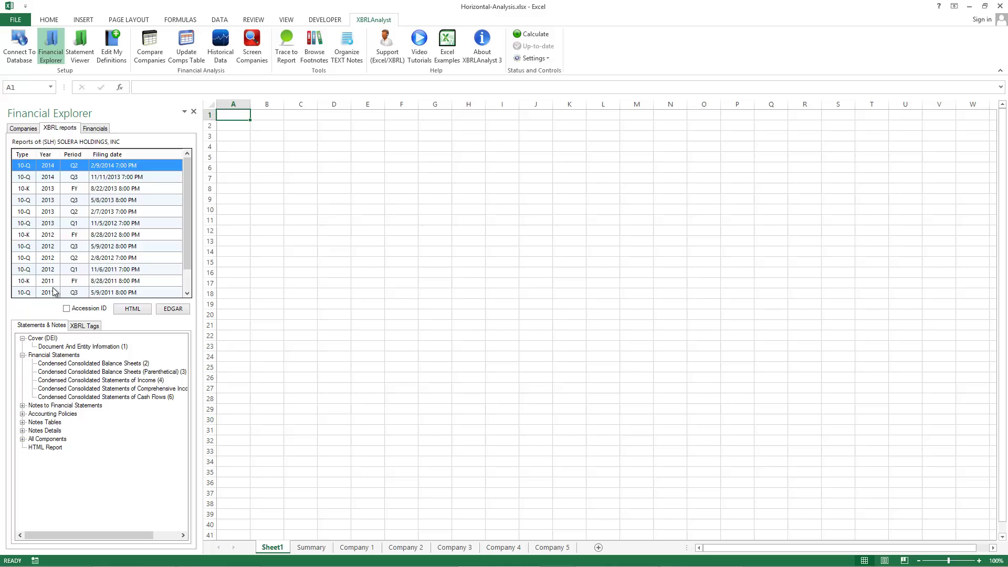
{"action": "left_click", "coordinate": [22, 430]}
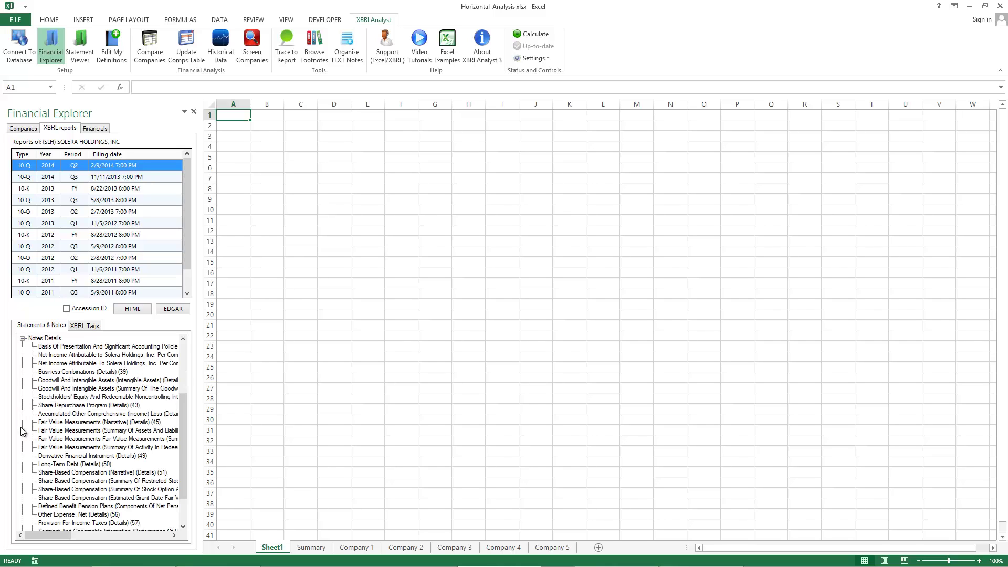
Show the Consolidated Balance Sheets in the Financial Statement Viewer with XBRL tags.
{"action": "left_click", "coordinate": [48, 347]}
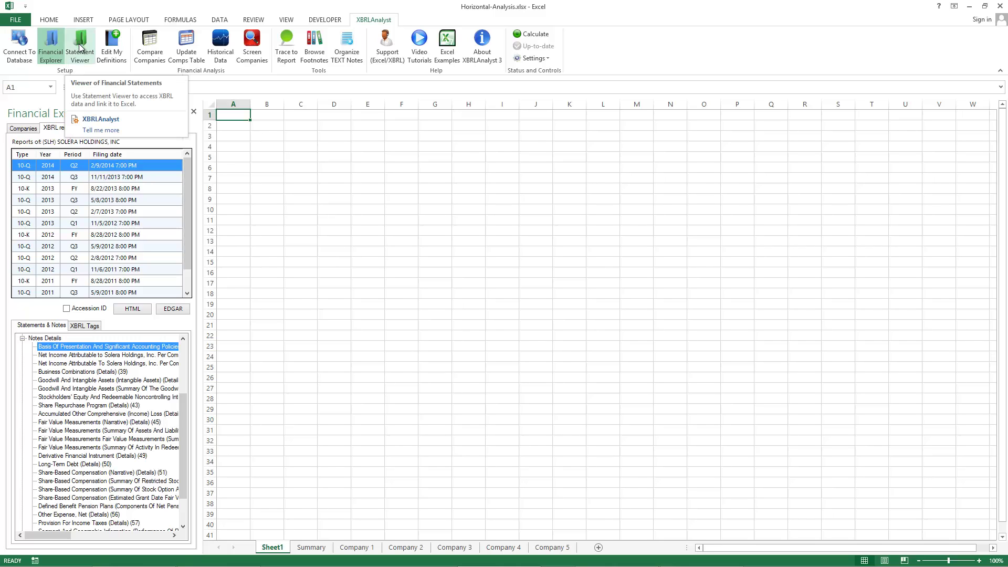
{"action": "left_click", "coordinate": [80, 50]}
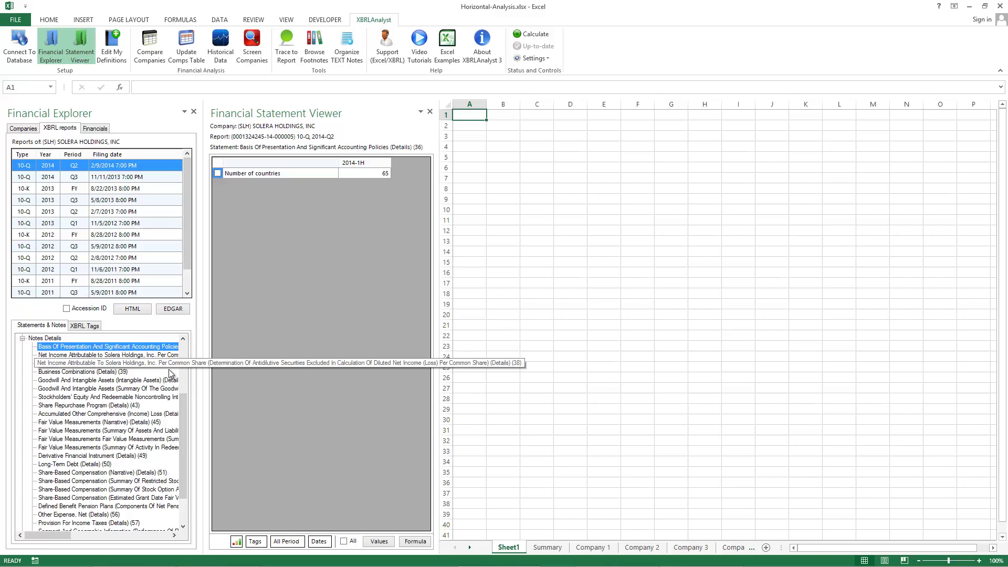
{"action": "scroll", "coordinate": [185, 395], "scroll_direction": "up", "scroll_amount": 5}
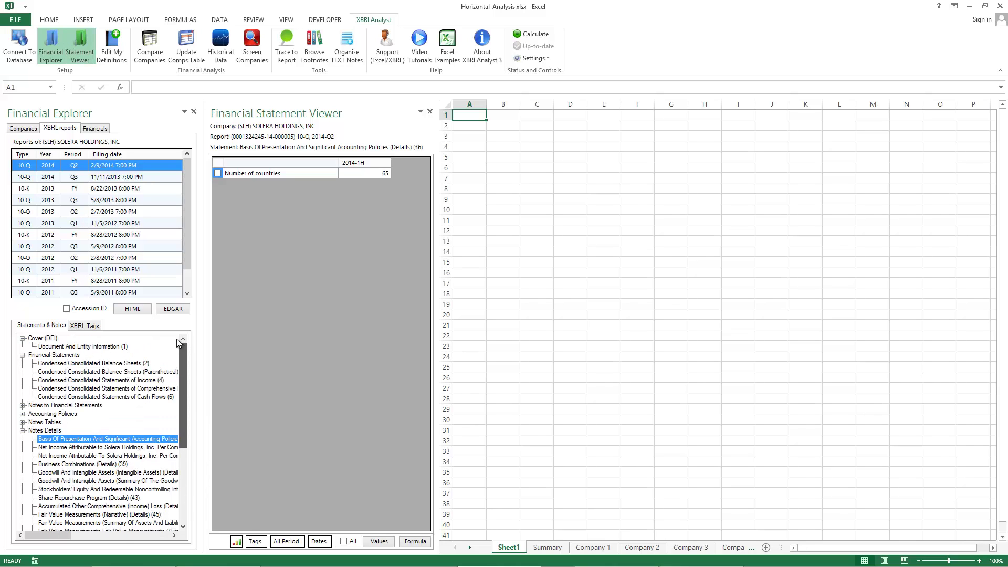
{"action": "left_click", "coordinate": [68, 365]}
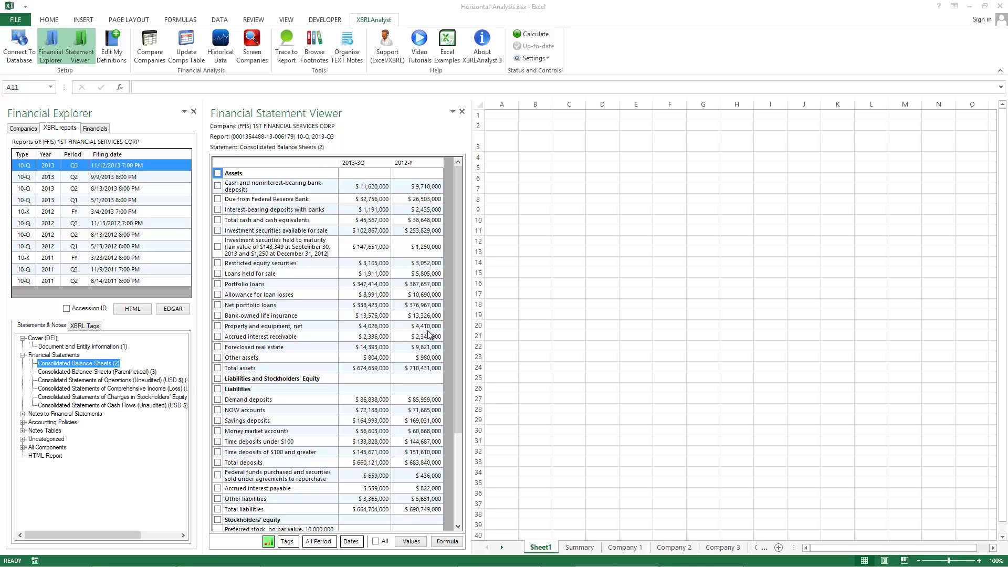
{"action": "left_click", "coordinate": [288, 543]}
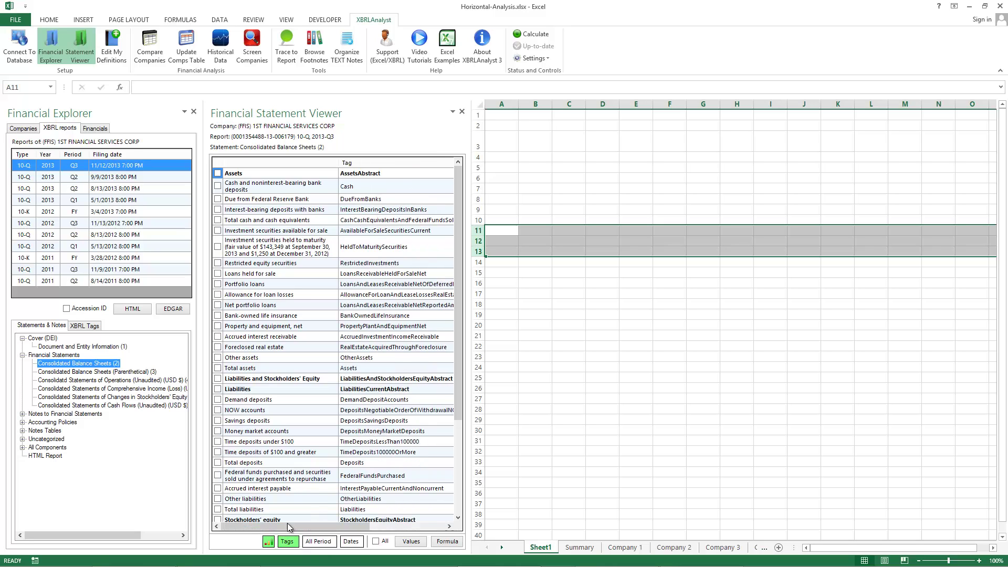
{"action": "left_click", "coordinate": [288, 542]}
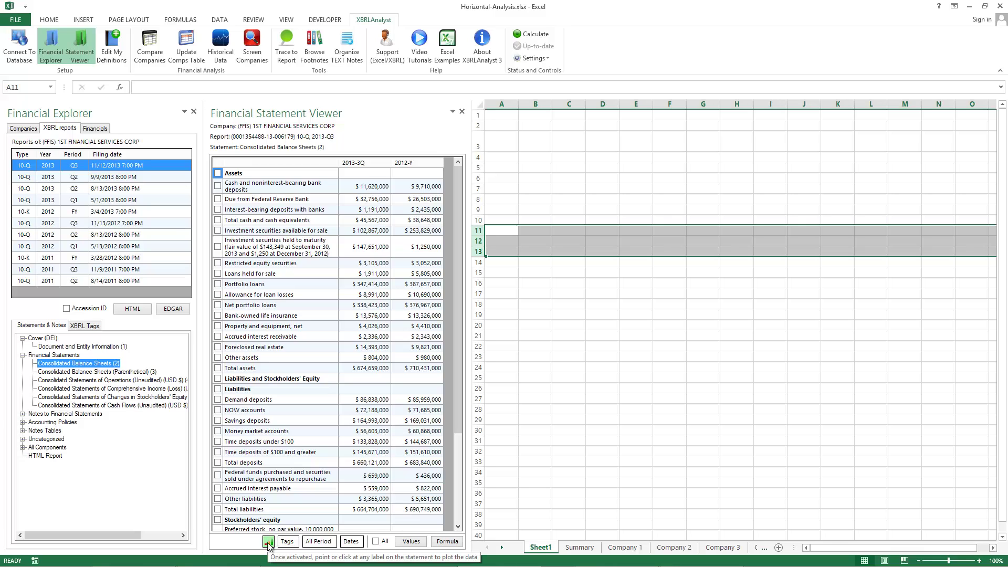
{"action": "left_click", "coordinate": [268, 542]}
{"action": "mouse_move", "coordinate": [264, 220]}
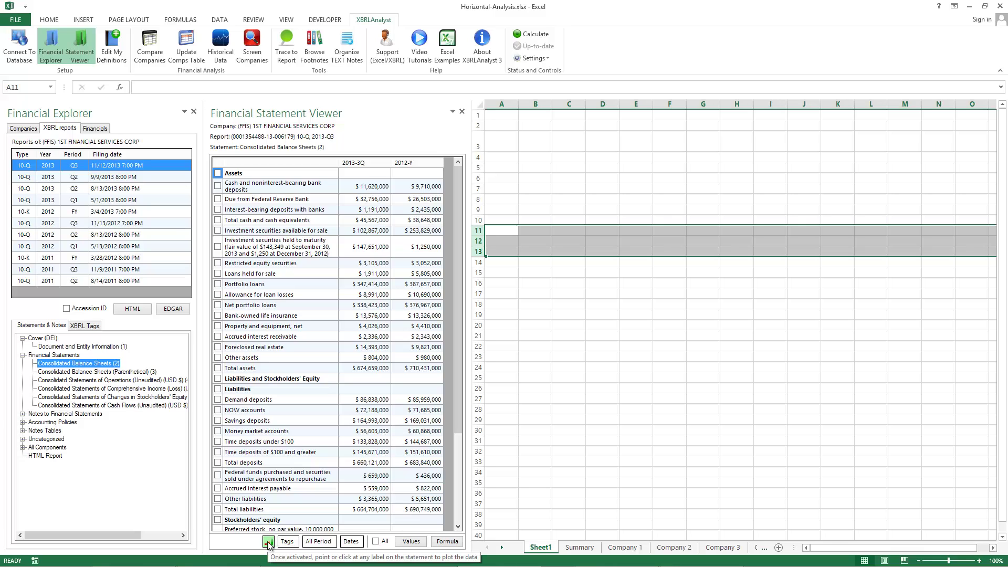
{"action": "left_click", "coordinate": [264, 222]}
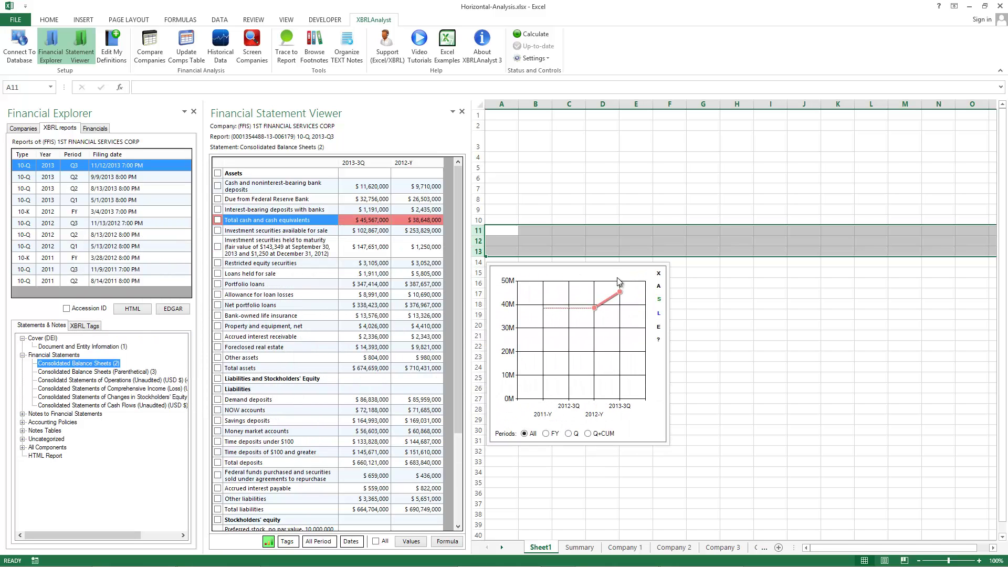
{"action": "left_click", "coordinate": [276, 263]}
{"action": "left_click", "coordinate": [275, 282]}
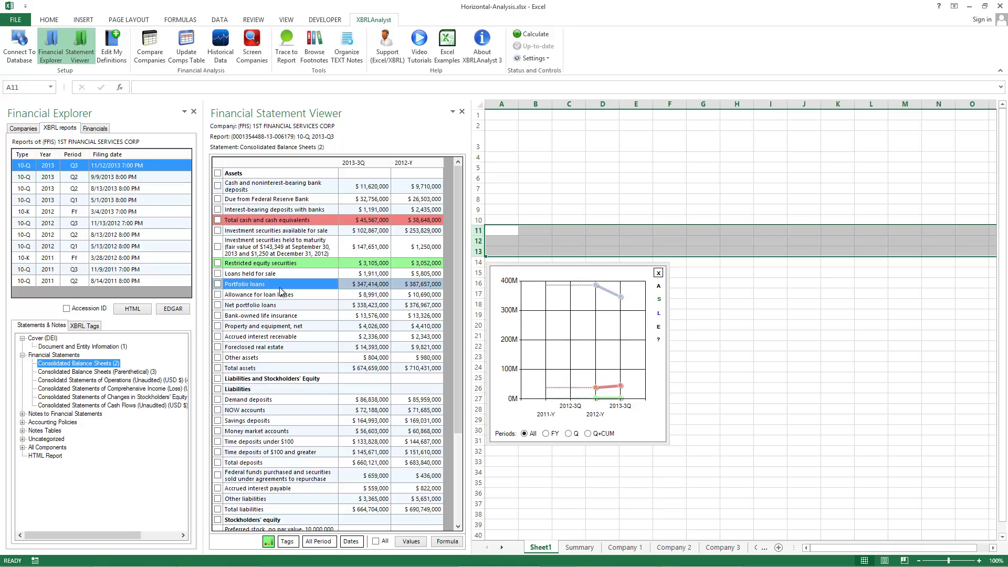
{"action": "left_click", "coordinate": [659, 286]}
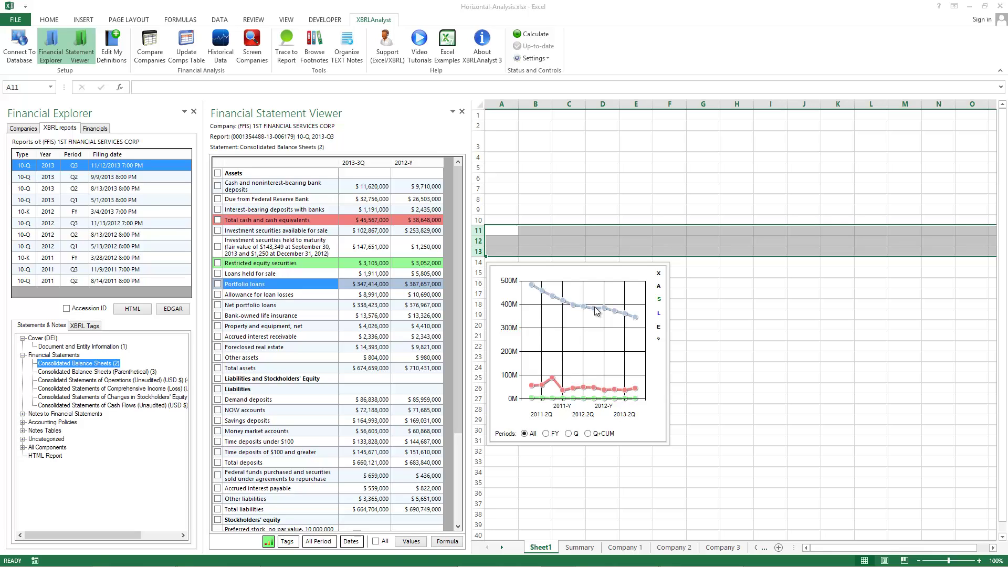
{"action": "left_click", "coordinate": [658, 273]}
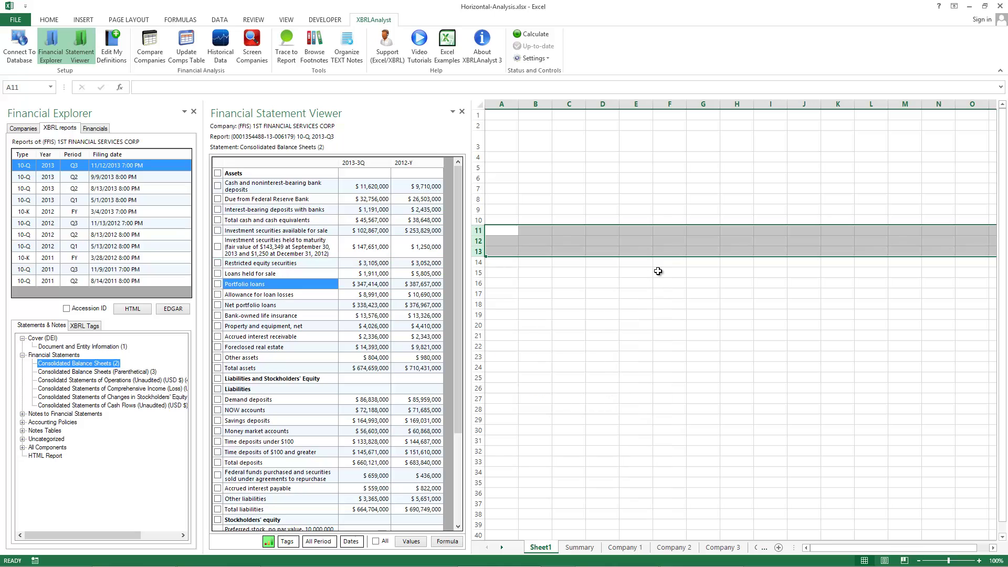
{"action": "right_click", "coordinate": [269, 283]}
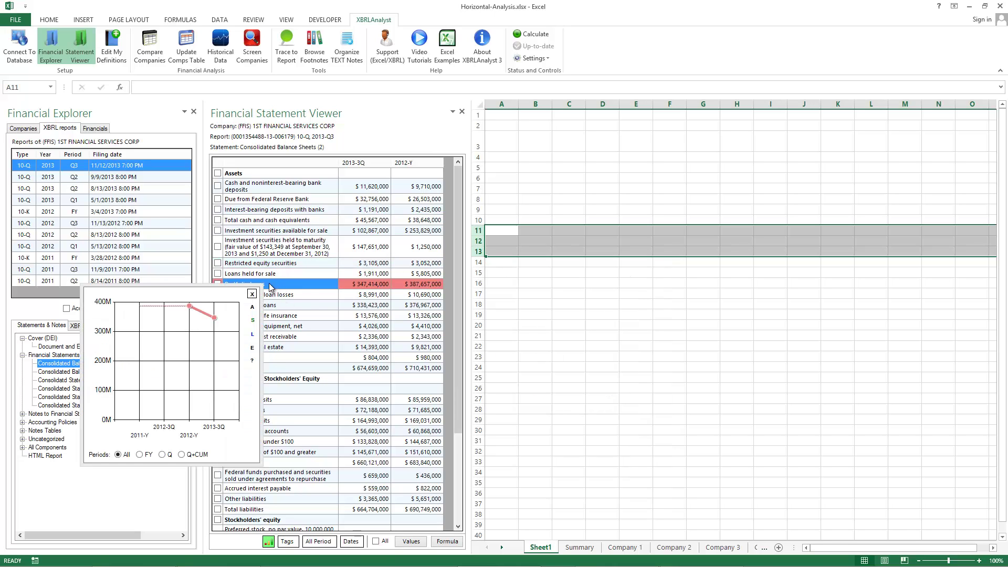
{"action": "left_click", "coordinate": [272, 286]}
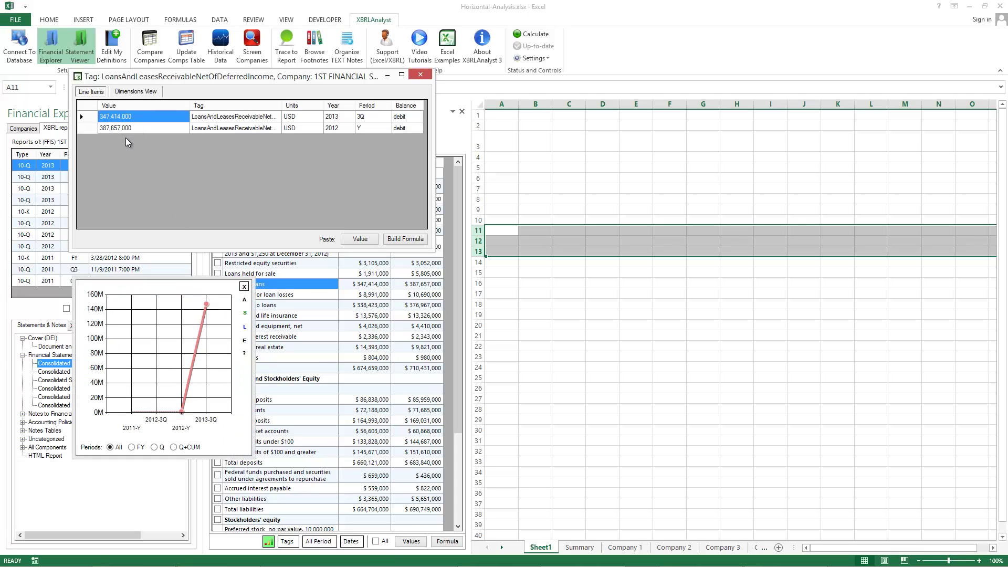
{"action": "left_click", "coordinate": [128, 95]}
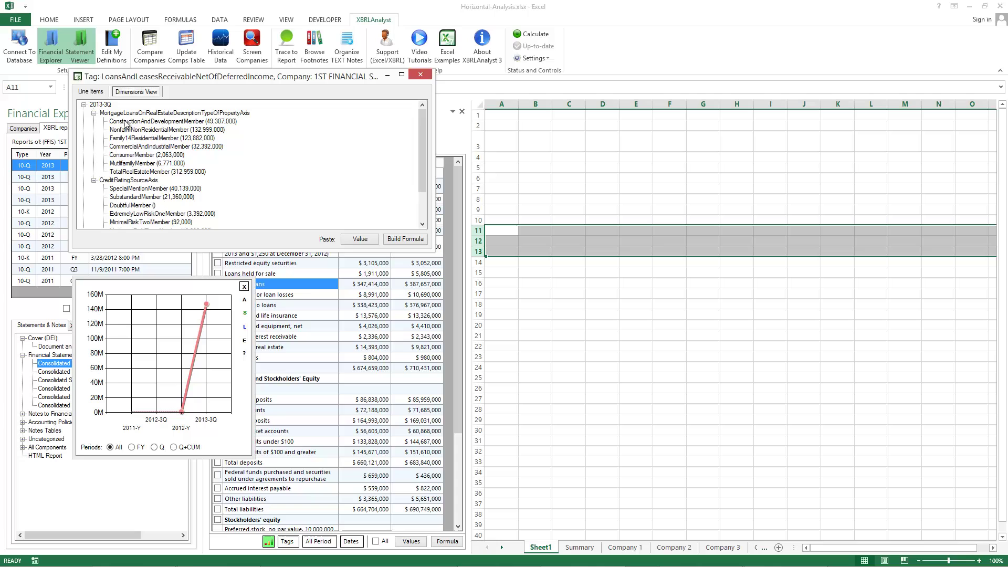
{"action": "left_click", "coordinate": [191, 113]}
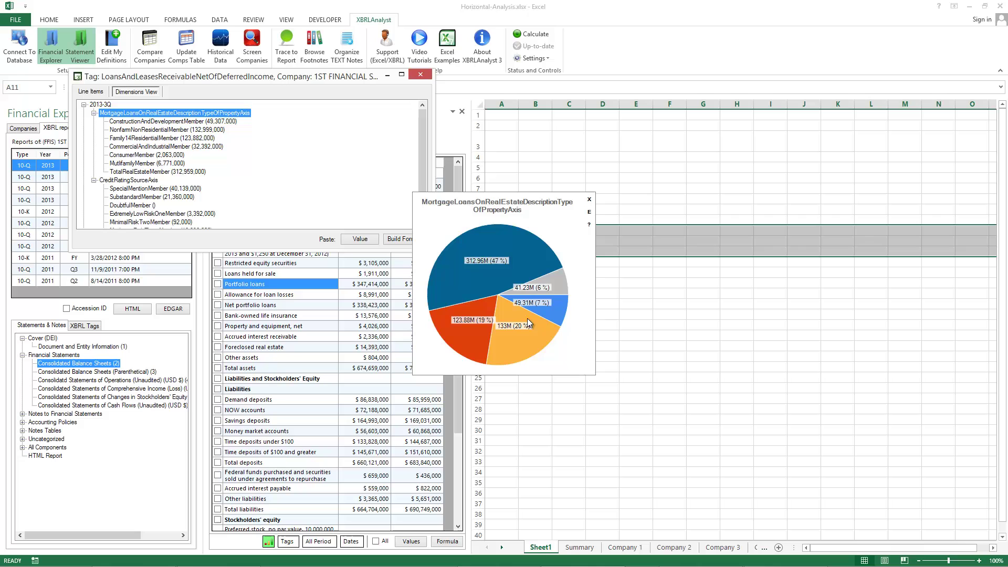
{"action": "left_click", "coordinate": [588, 199]}
Start a comps table and look up Google to reveal its industry.
{"action": "left_click", "coordinate": [421, 75]}
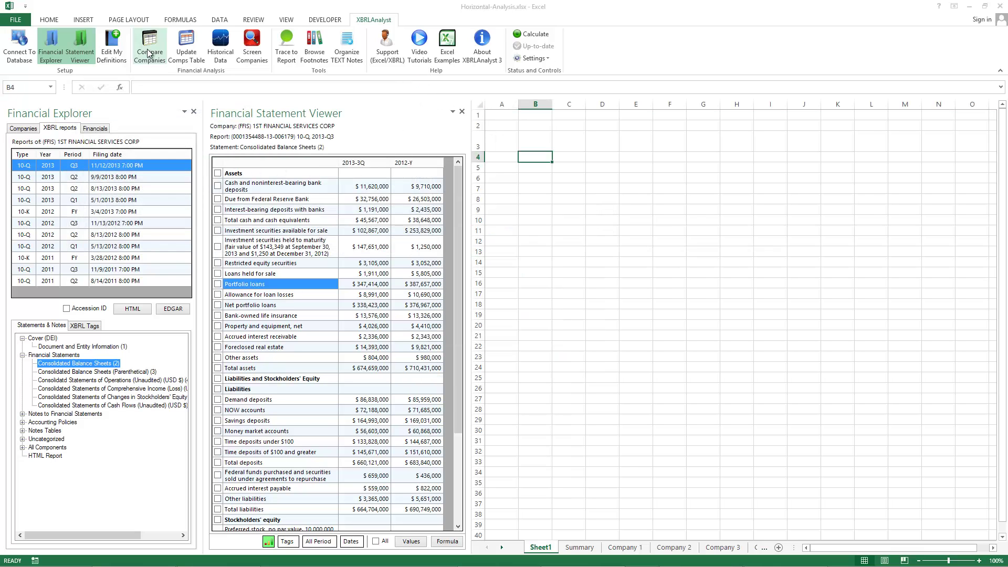
{"action": "left_click", "coordinate": [150, 48]}
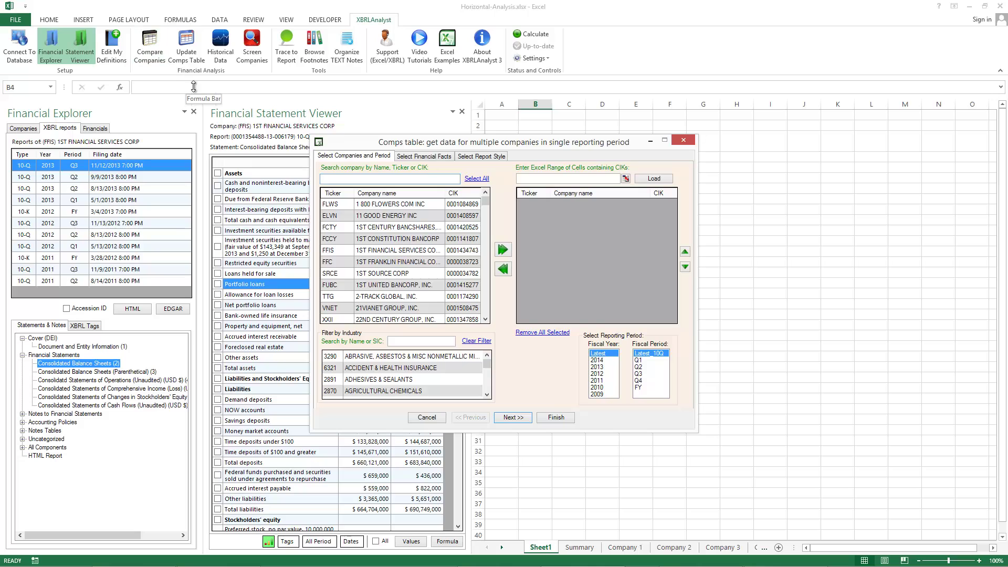
{"action": "left_click", "coordinate": [387, 182]}
{"action": "type", "text": "go"}
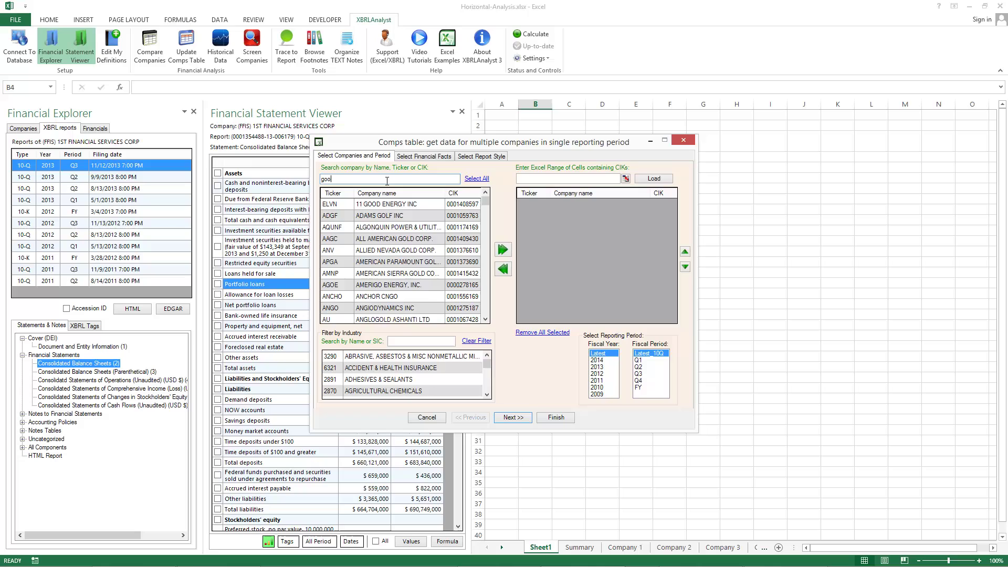
{"action": "type", "text": "ogl"}
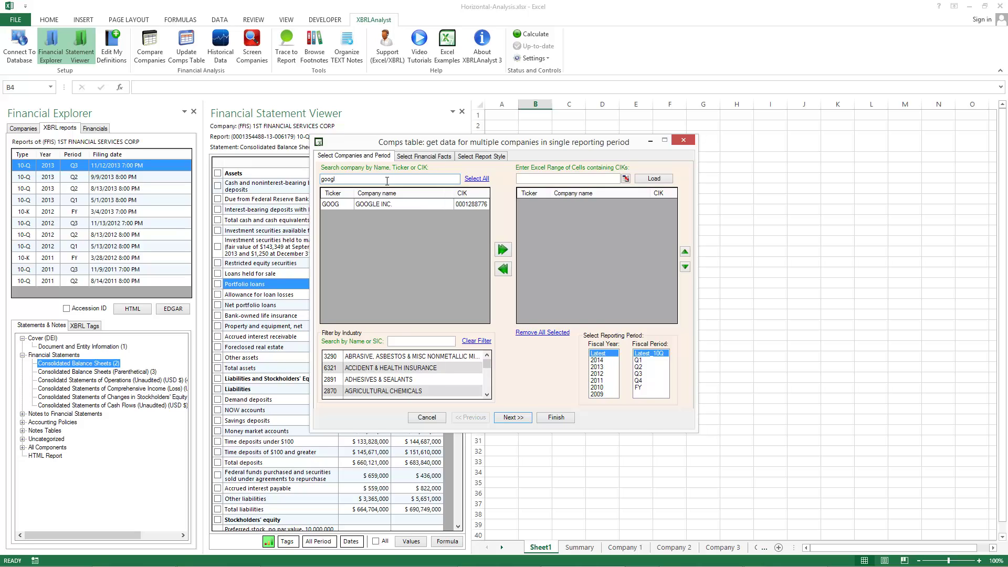
{"action": "left_click", "coordinate": [390, 203]}
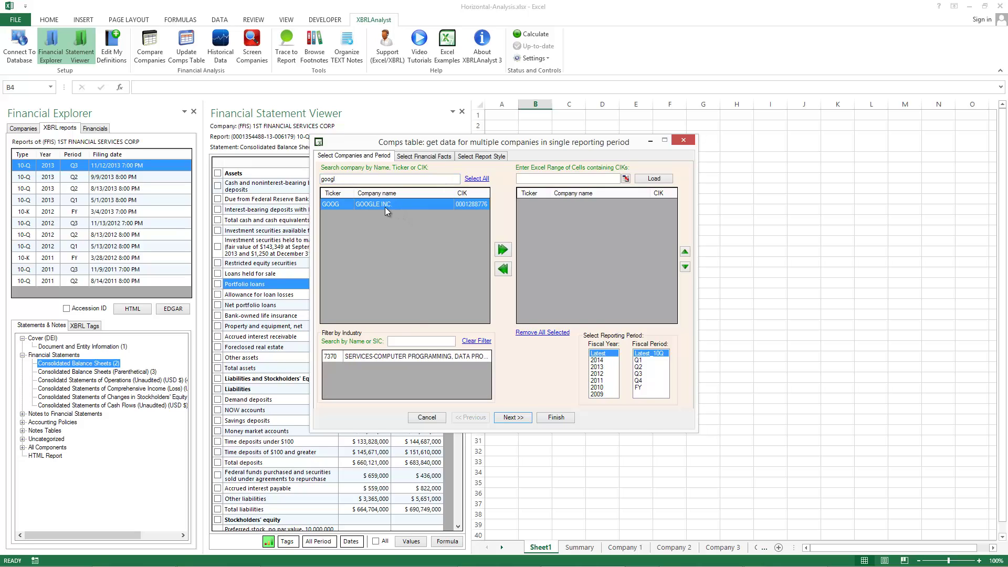
Add all SIC 7370 companies to the comps list and proceed to financial facts.
{"action": "left_click", "coordinate": [421, 355]}
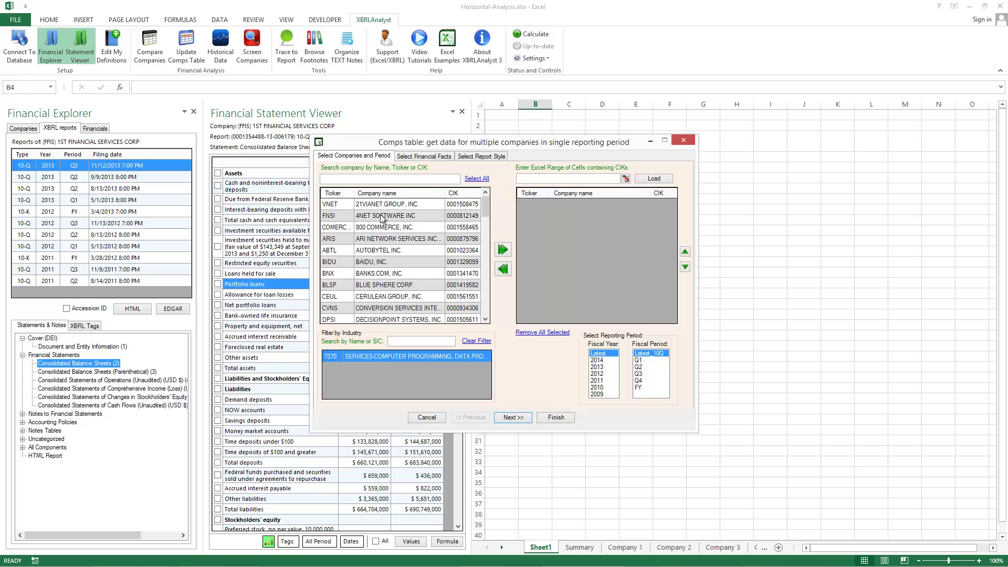
{"action": "scroll", "coordinate": [486, 229], "scroll_direction": "down", "scroll_amount": 3}
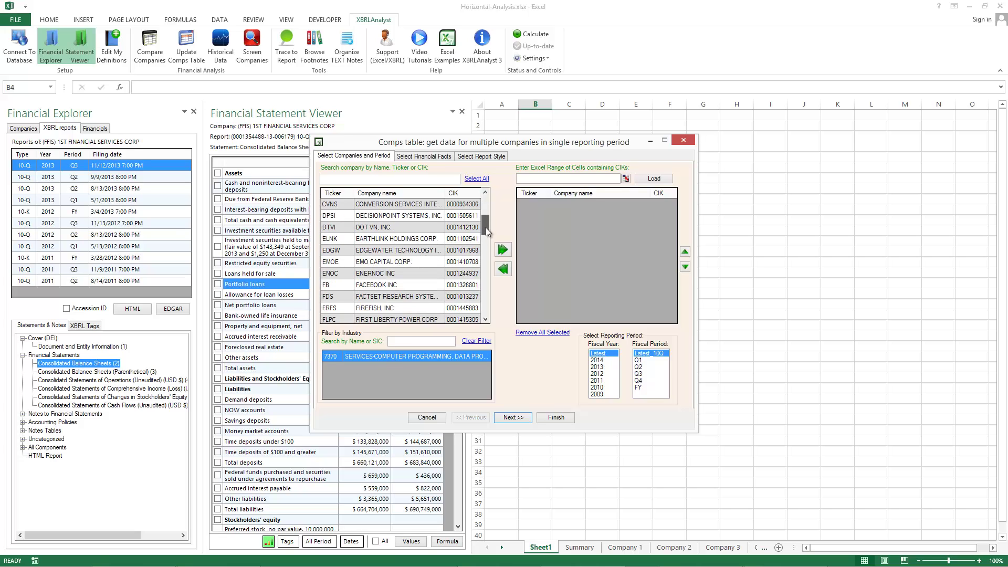
{"action": "left_click_drag", "start_coordinate": [375, 215], "coordinate": [395, 330]}
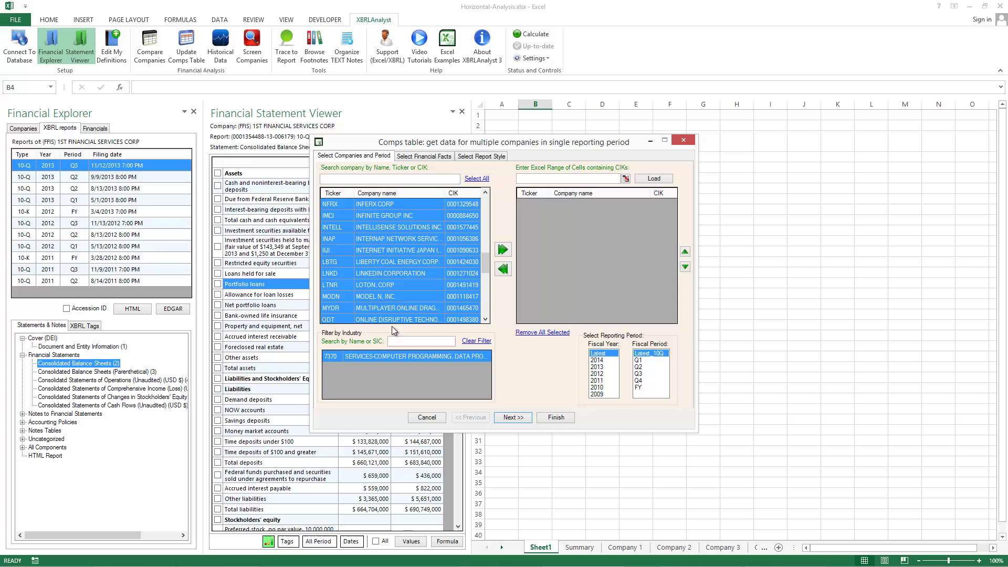
{"action": "left_click", "coordinate": [502, 250]}
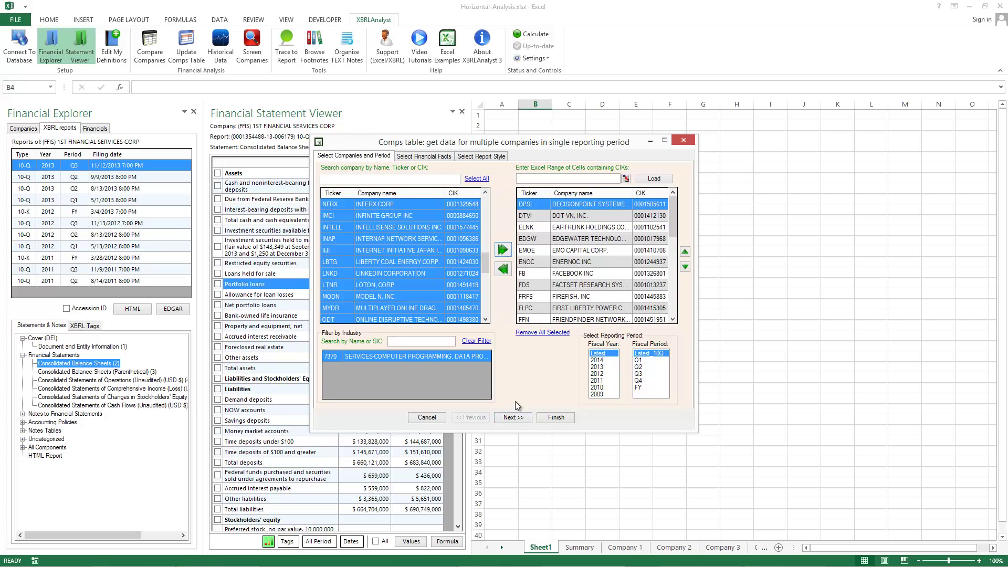
{"action": "left_click", "coordinate": [513, 417]}
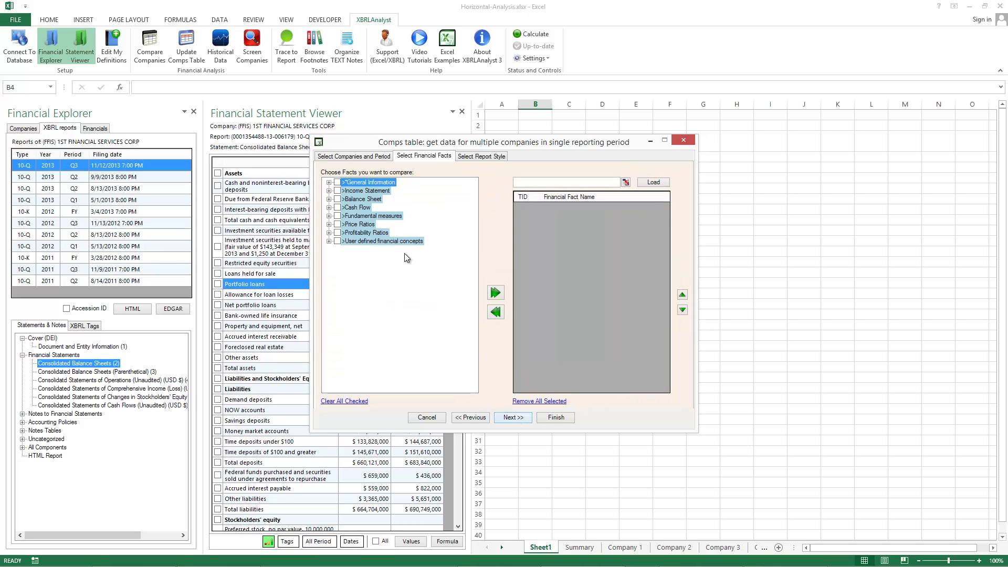
Add Revenue, Cost of Revenue, Net Income and EPS Basic from the Income Statement facts.
{"action": "left_click", "coordinate": [328, 191]}
{"action": "left_click", "coordinate": [347, 207]}
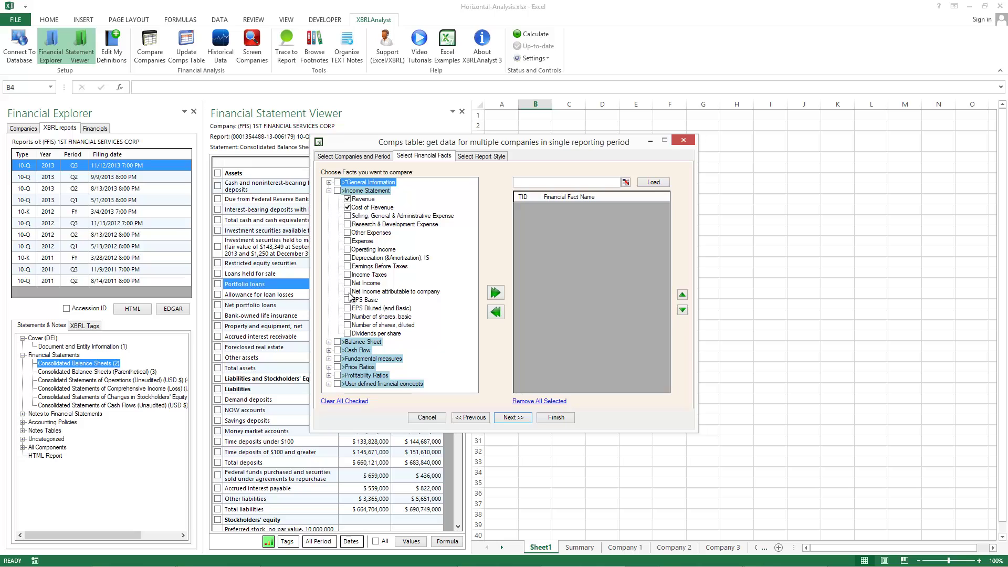
{"action": "left_click", "coordinate": [347, 282]}
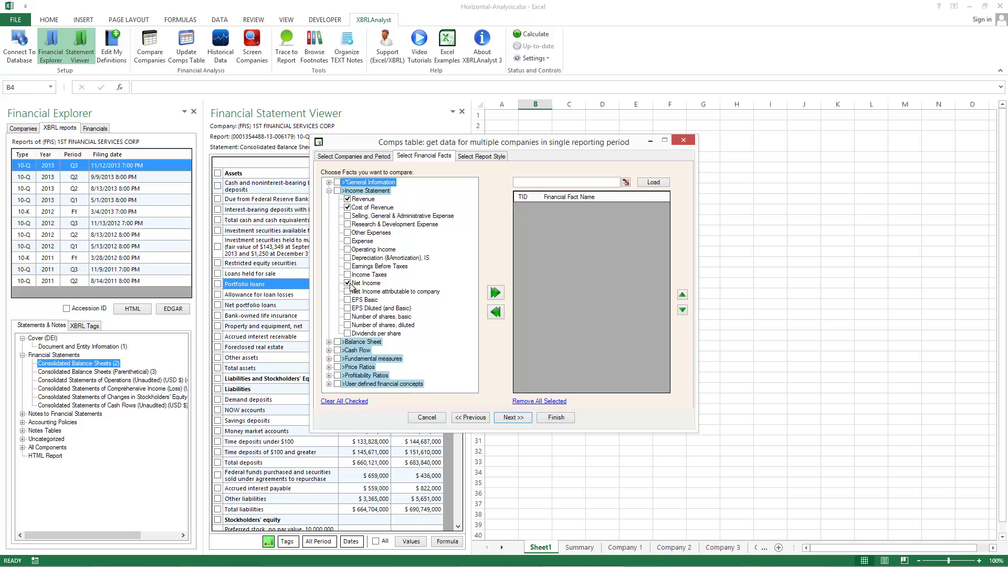
{"action": "left_click", "coordinate": [496, 293]}
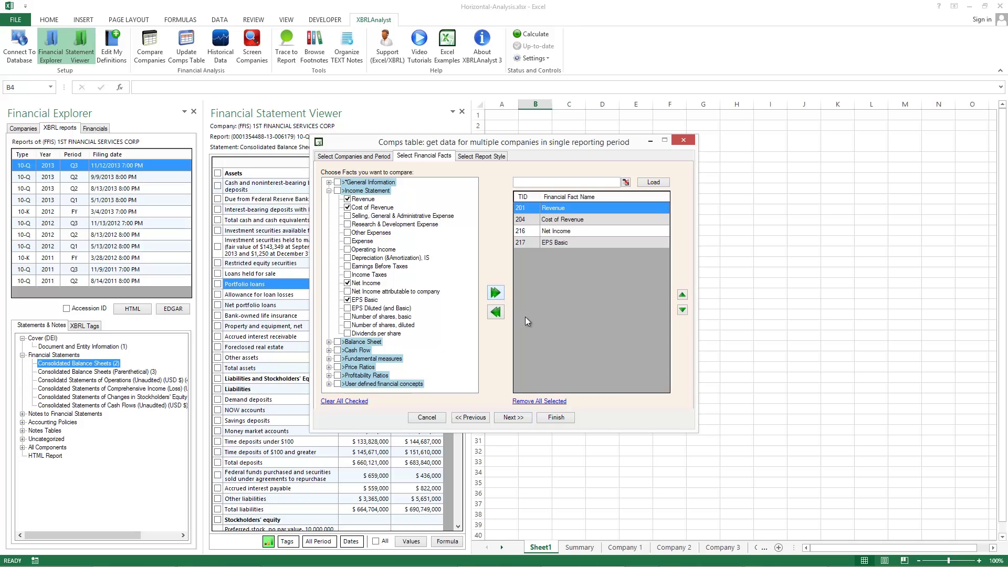
{"action": "left_click", "coordinate": [520, 419]}
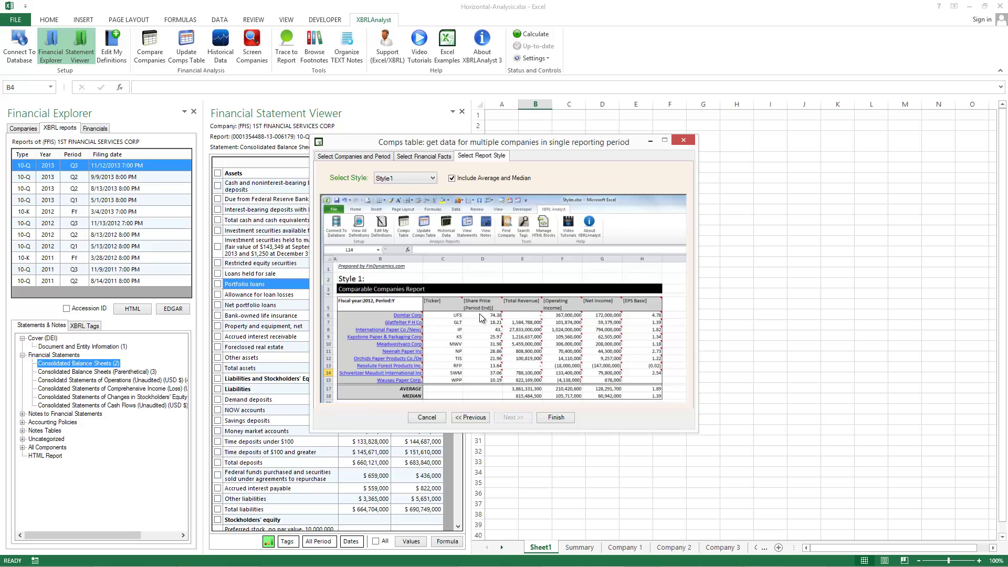
Preview report styles, keep Style1 and finish building the comps table.
{"action": "left_click", "coordinate": [417, 175]}
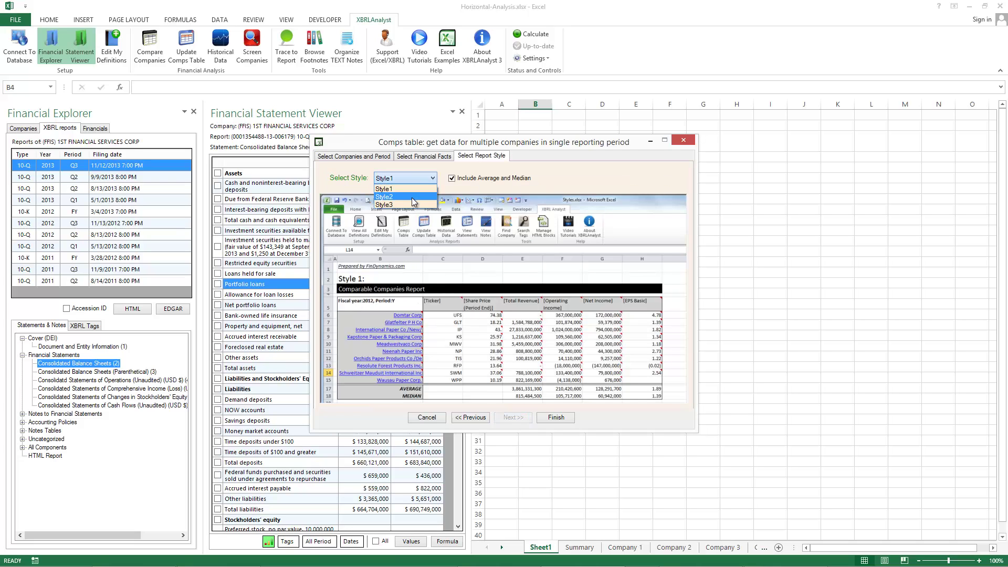
{"action": "left_click", "coordinate": [412, 198]}
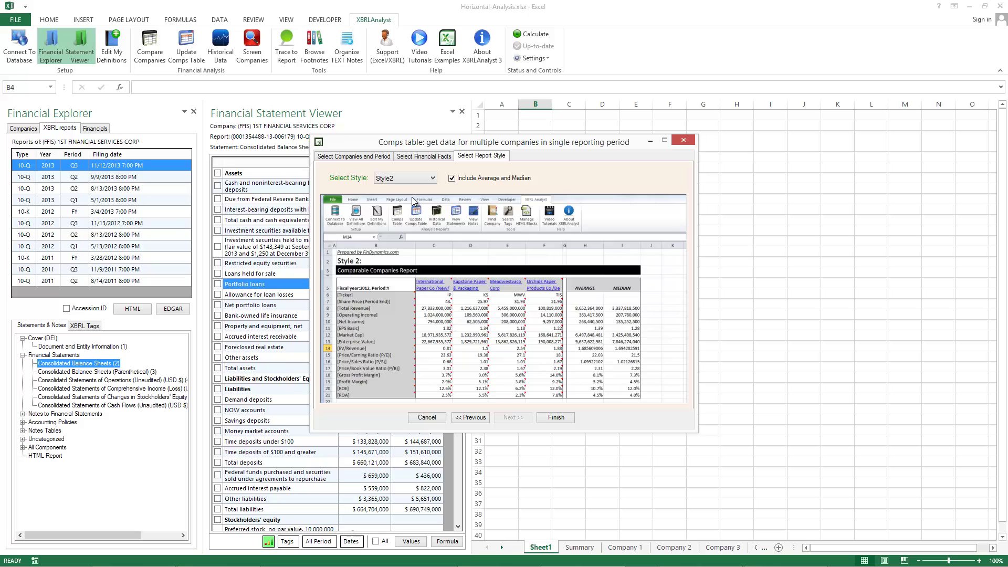
{"action": "key", "text": "Up"}
{"action": "left_click", "coordinate": [555, 419]}
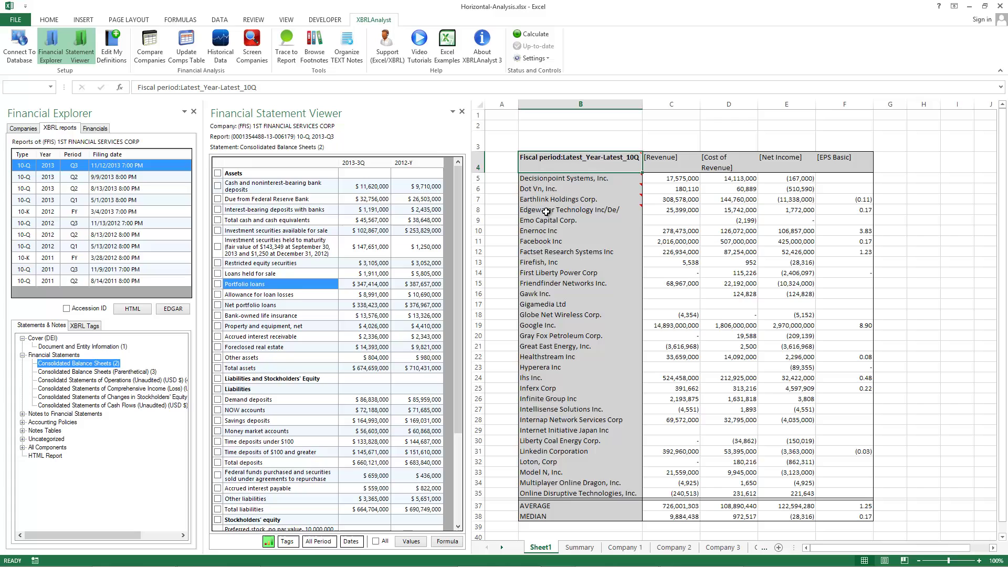
{"action": "mouse_move", "coordinate": [728, 199]}
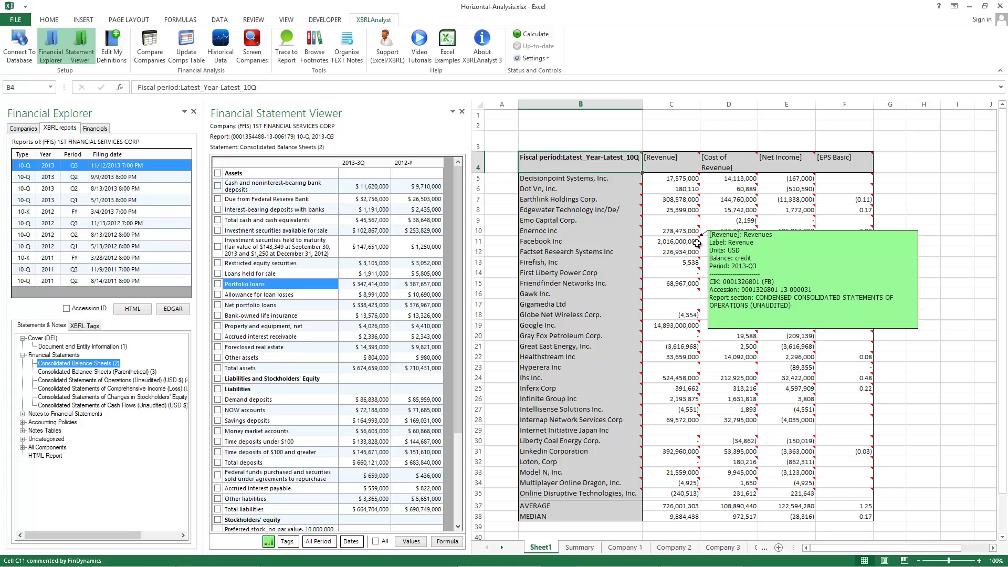
Inspect Earthlink's cost-of-revenue XBRL tag comment in cell D7.
{"action": "left_click", "coordinate": [734, 200]}
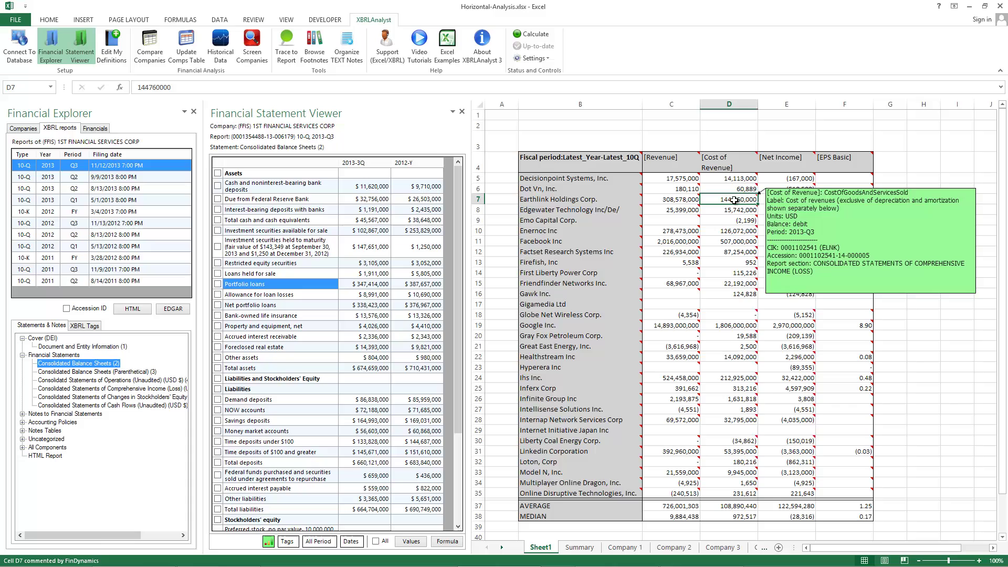
Trace D7 and Emo Capital's D9 figures back to their source filings.
{"action": "left_click", "coordinate": [289, 56]}
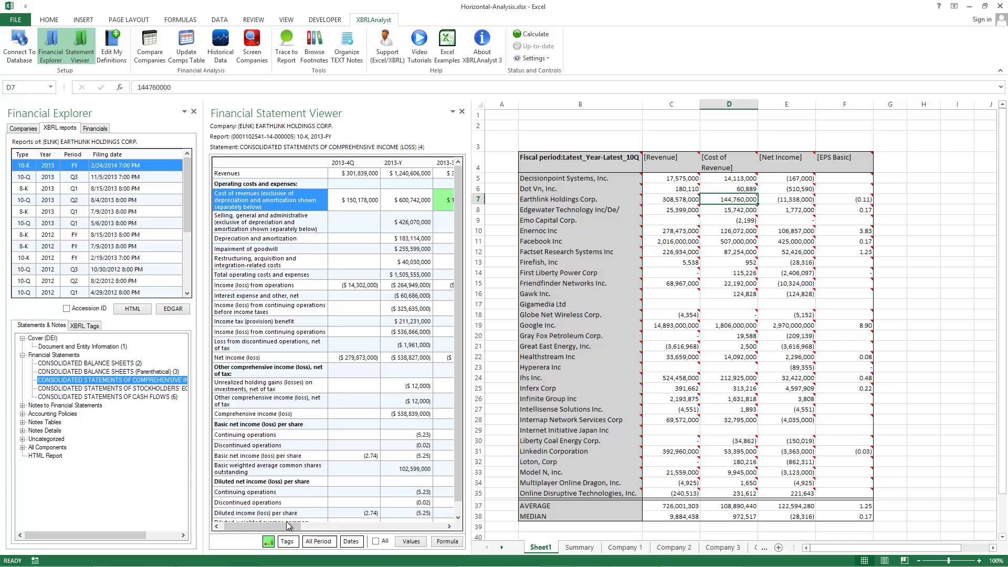
{"action": "left_click_drag", "start_coordinate": [288, 526], "coordinate": [306, 526]}
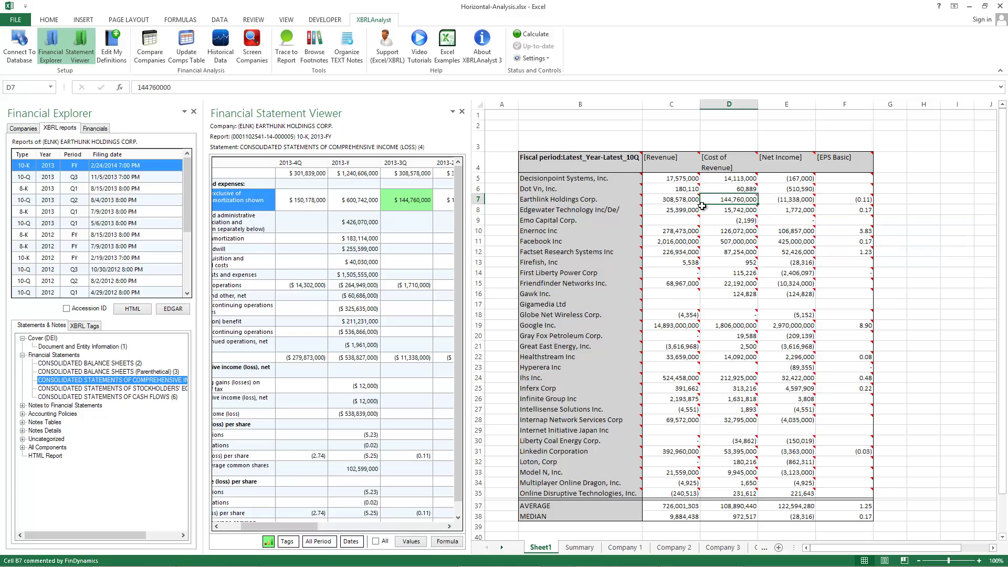
{"action": "mouse_move", "coordinate": [785, 200]}
{"action": "mouse_move", "coordinate": [748, 220]}
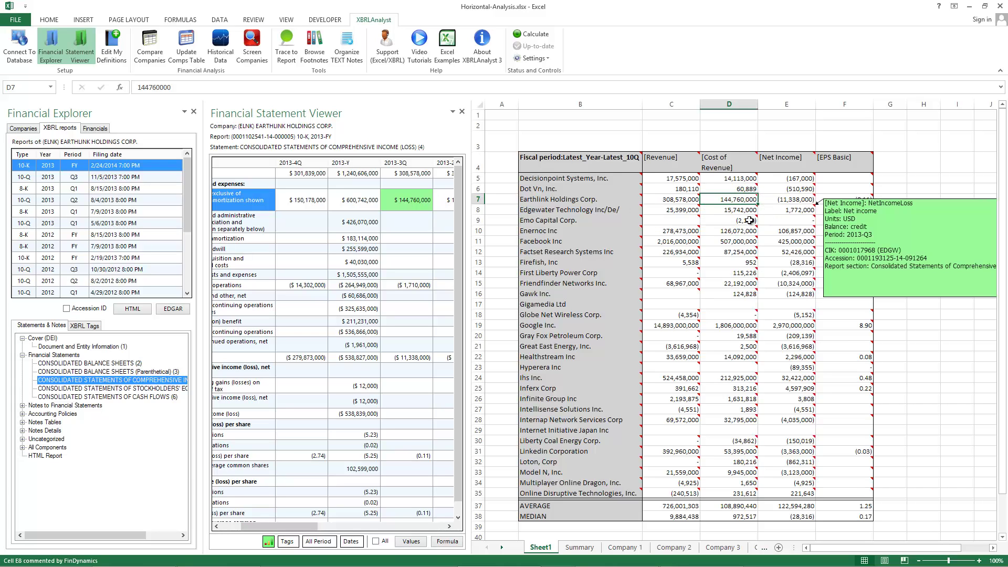
{"action": "left_click", "coordinate": [750, 220]}
{"action": "left_click", "coordinate": [288, 54]}
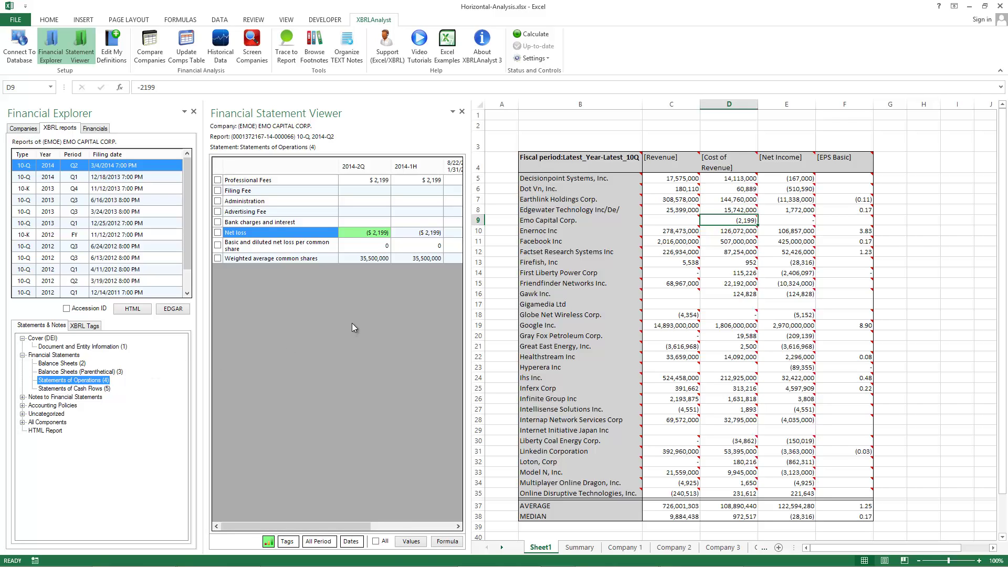
Drag the 2014-2Q Professional Fees of 2,199 into Emo Capital's revenue cell C9.
{"action": "left_click", "coordinate": [364, 180]}
{"action": "left_click_drag", "start_coordinate": [666, 223], "coordinate": [665, 224]}
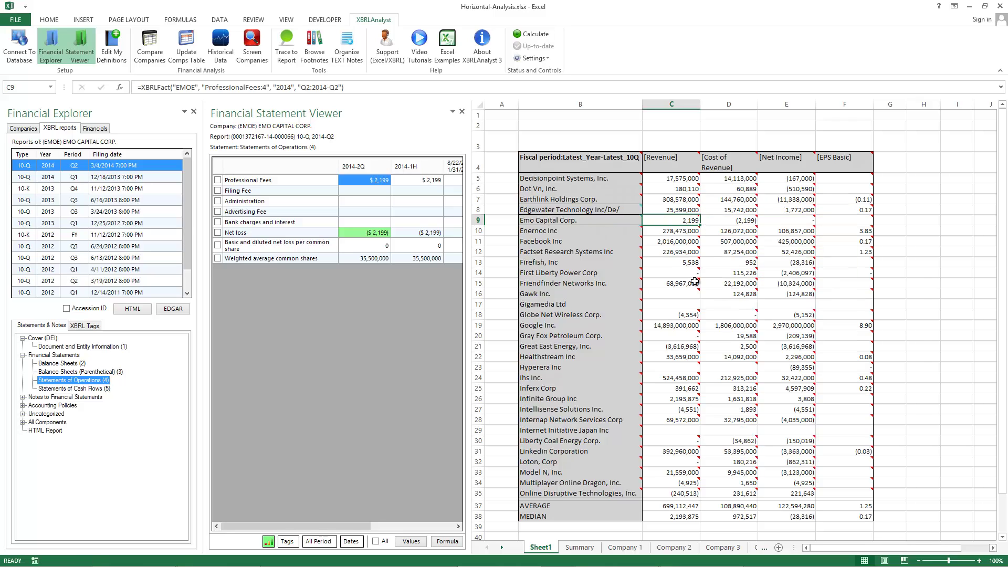
{"action": "mouse_move", "coordinate": [671, 220]}
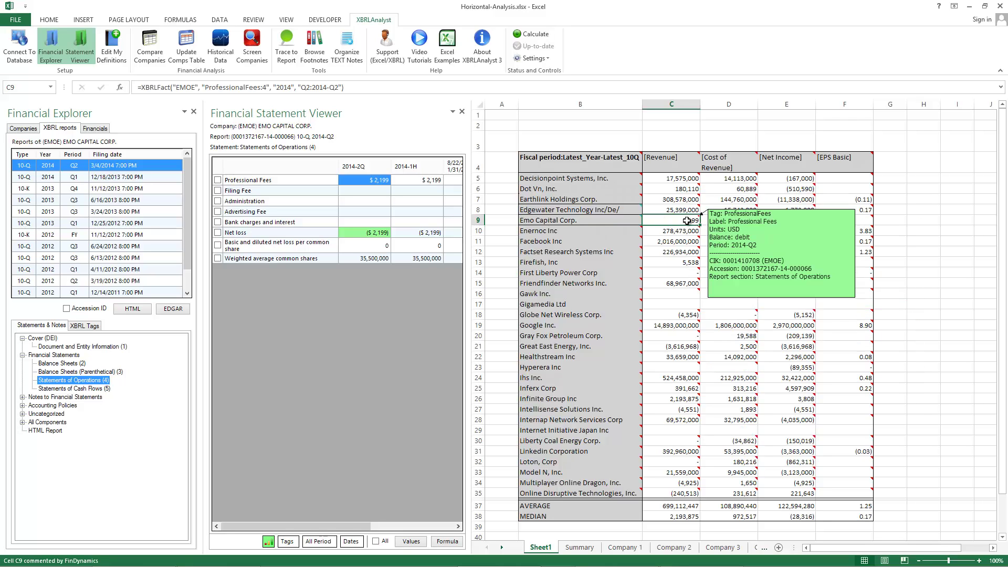
{"action": "left_click", "coordinate": [287, 49]}
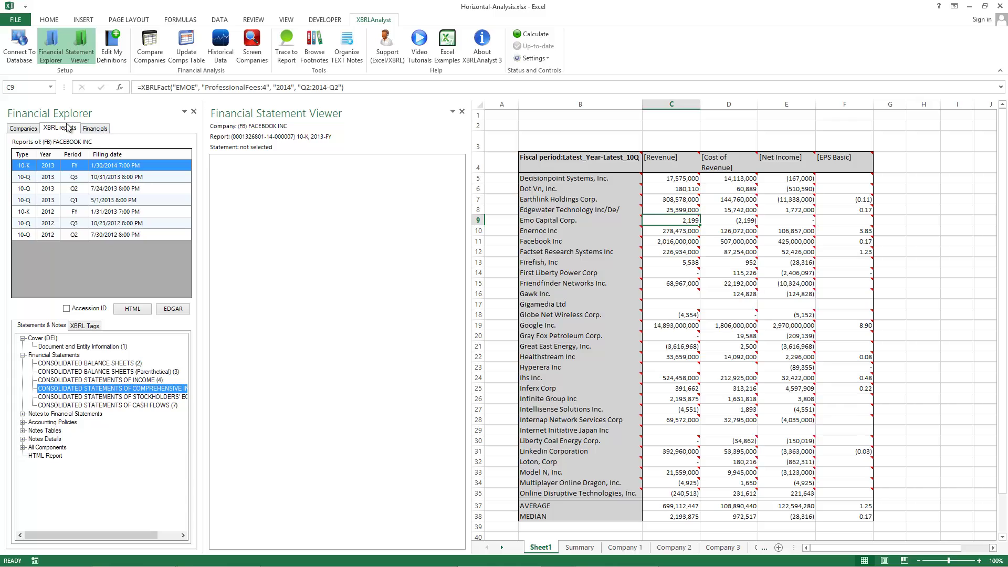
Load Facebook's full 10-K HTML document from the EDGAR filing detail page.
{"action": "left_click", "coordinate": [139, 312]}
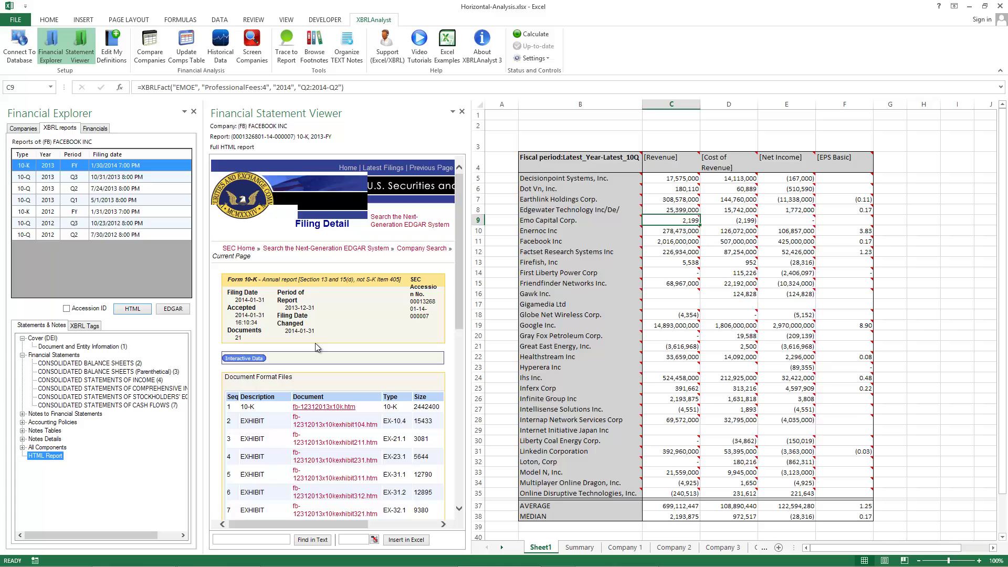
{"action": "left_click", "coordinate": [319, 409]}
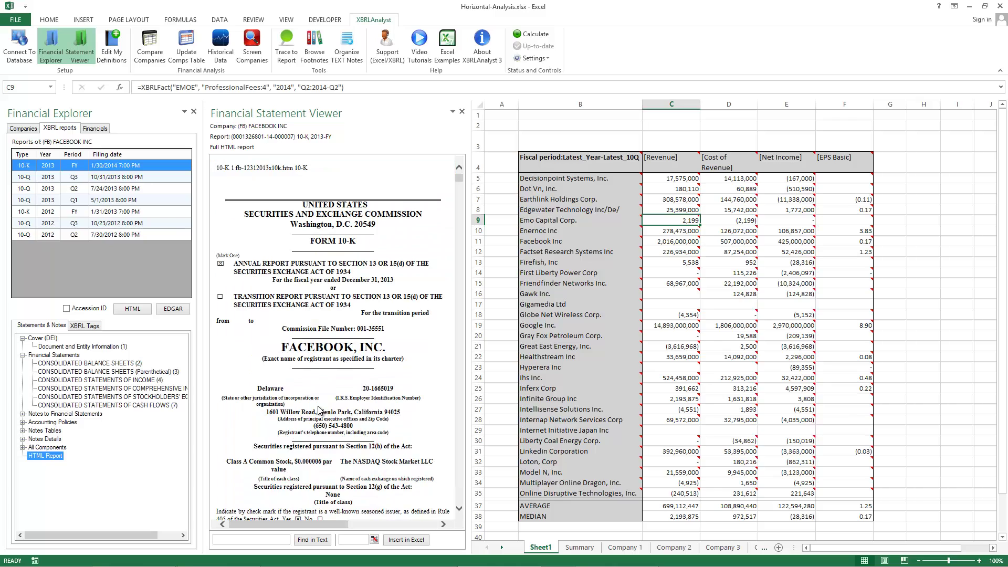
{"action": "left_click", "coordinate": [231, 540]}
Read Facebook's Accounting Policies, Cash, Property and Equipment, and Goodwill notes in turn.
{"action": "left_click", "coordinate": [23, 414]}
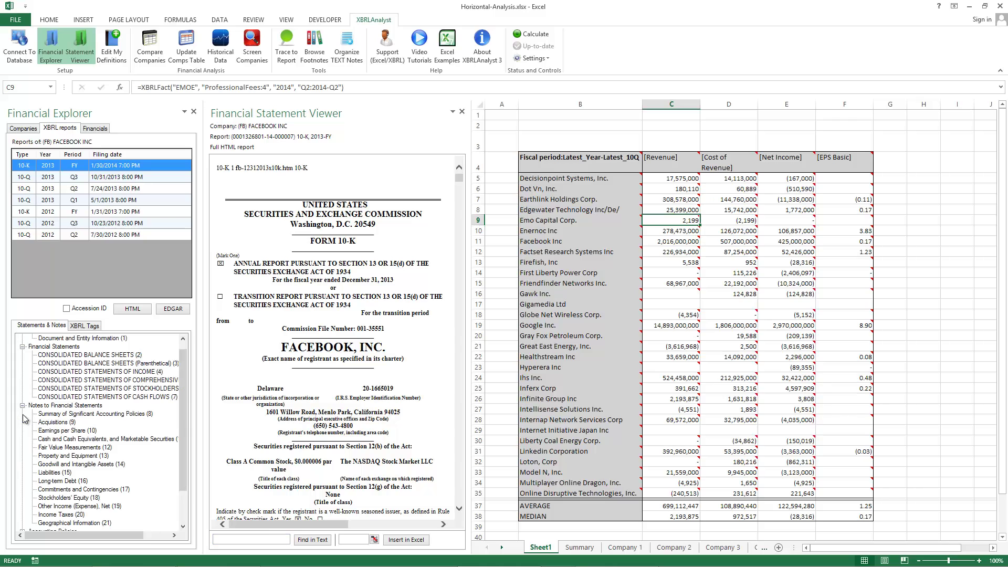
{"action": "left_click", "coordinate": [56, 414]}
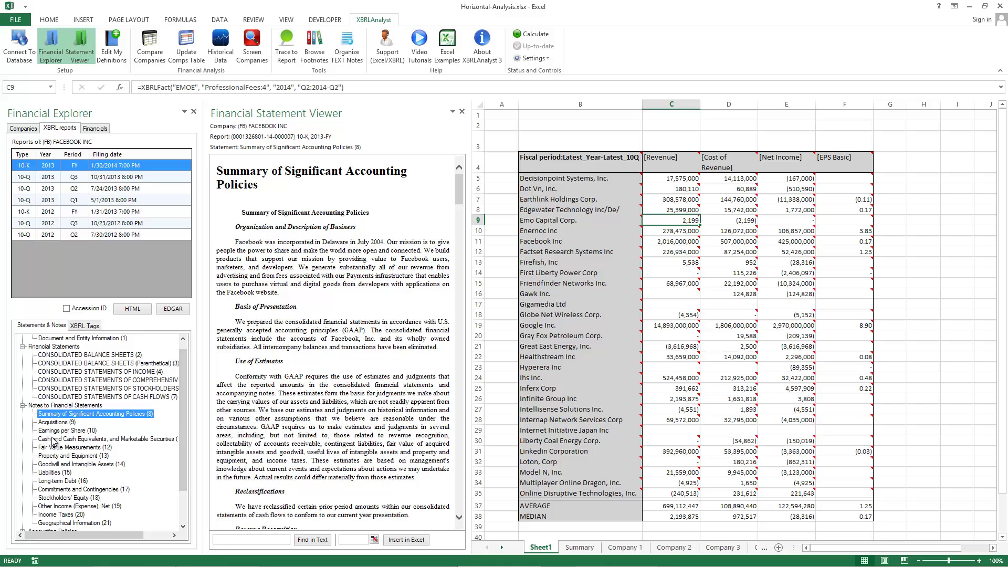
{"action": "left_click", "coordinate": [54, 439]}
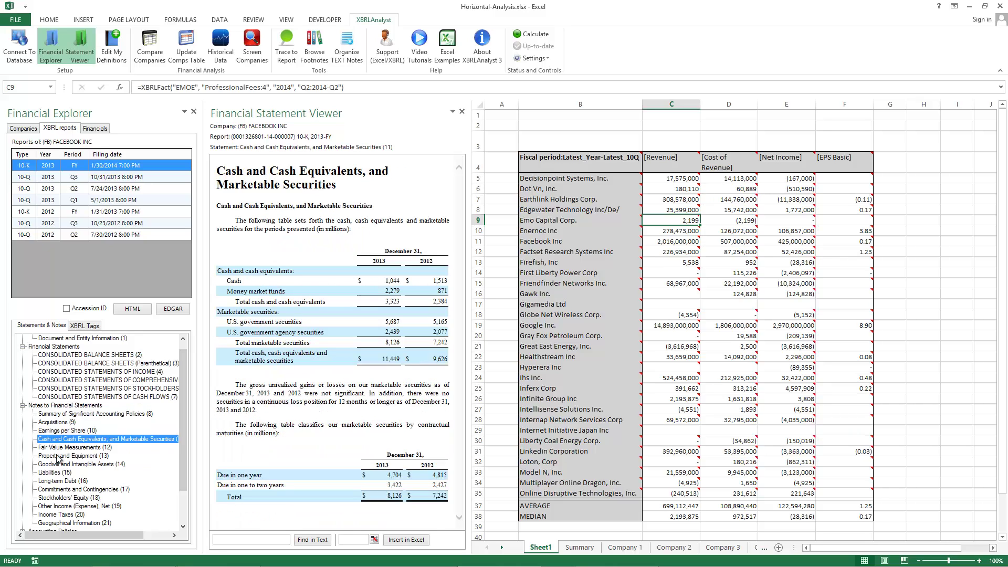
{"action": "left_click", "coordinate": [58, 456]}
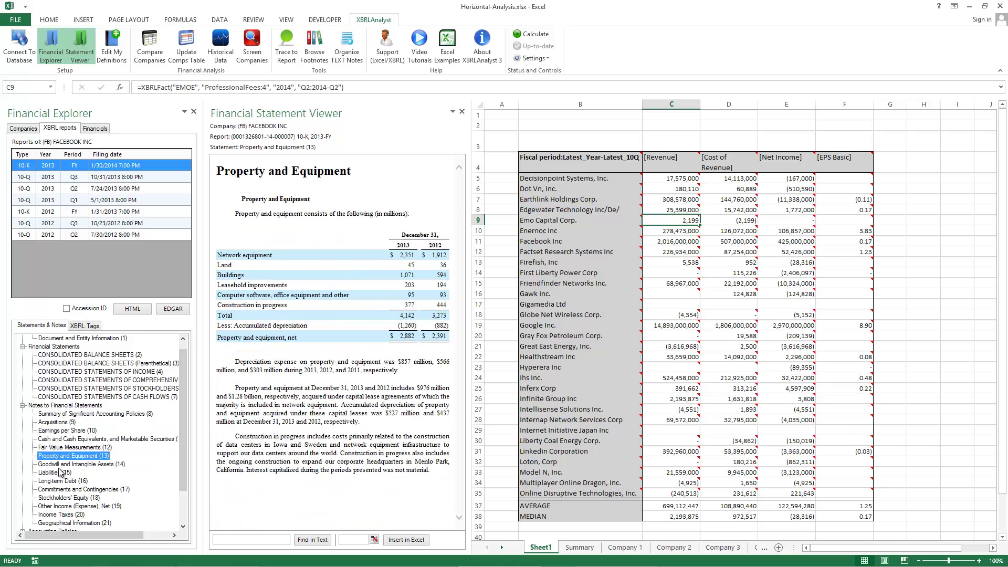
{"action": "left_click", "coordinate": [60, 465]}
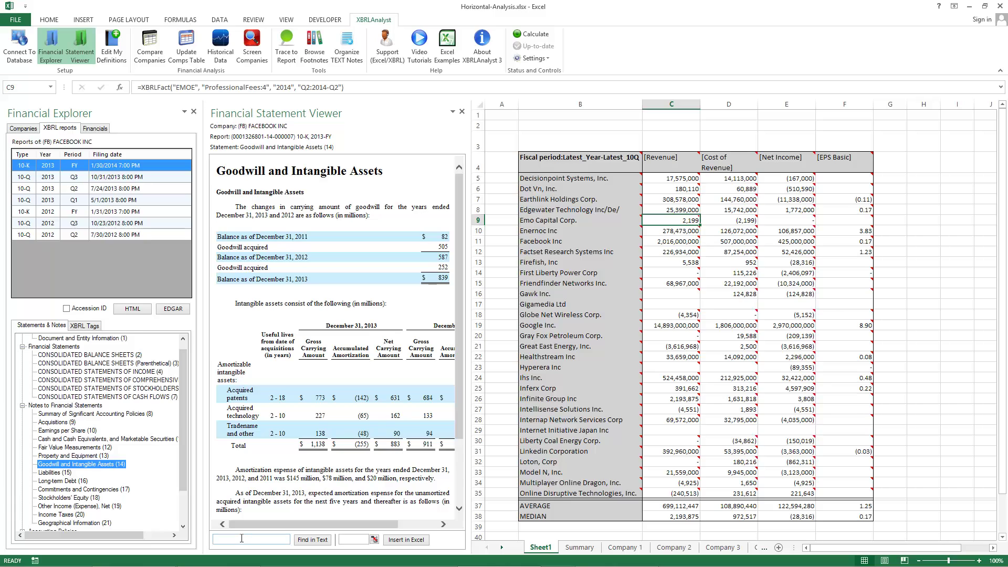